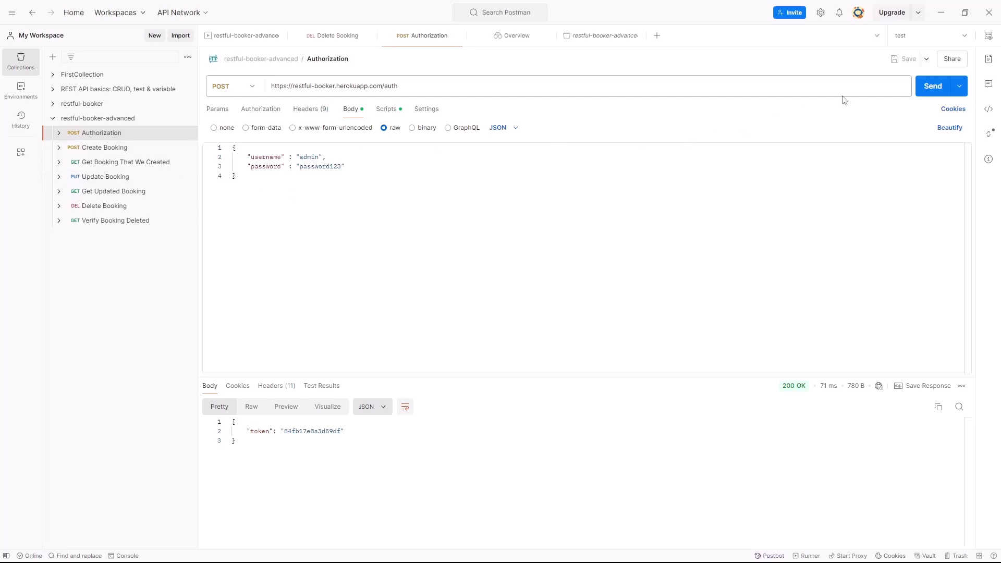
- Send the Authorization request, add a "Status code is 200" test to its post-response script, and save the request
left_click(932, 86)
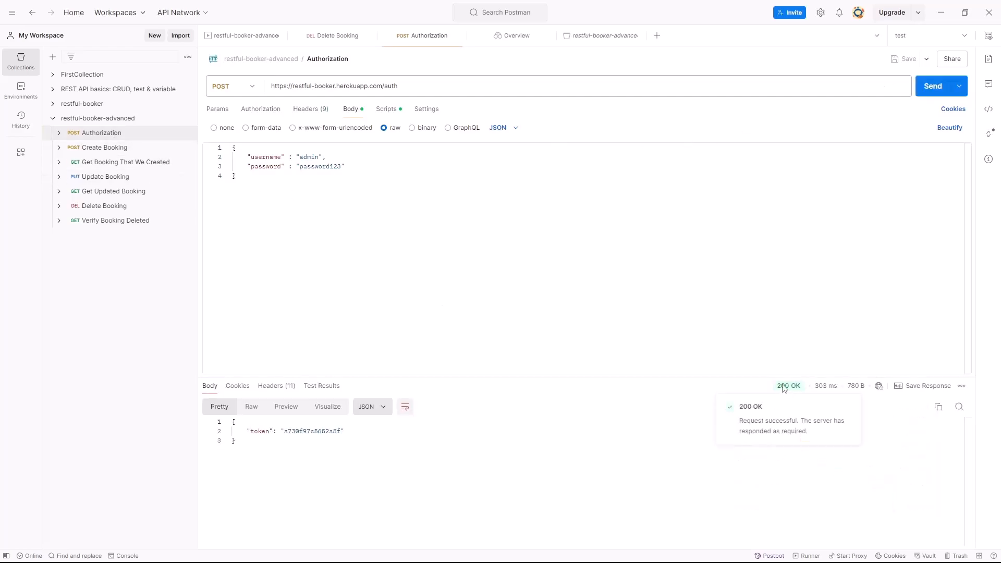
mouse_move(798, 390)
left_click(385, 111)
left_click(559, 167)
left_click(898, 337)
left_click(528, 154)
key("Return")
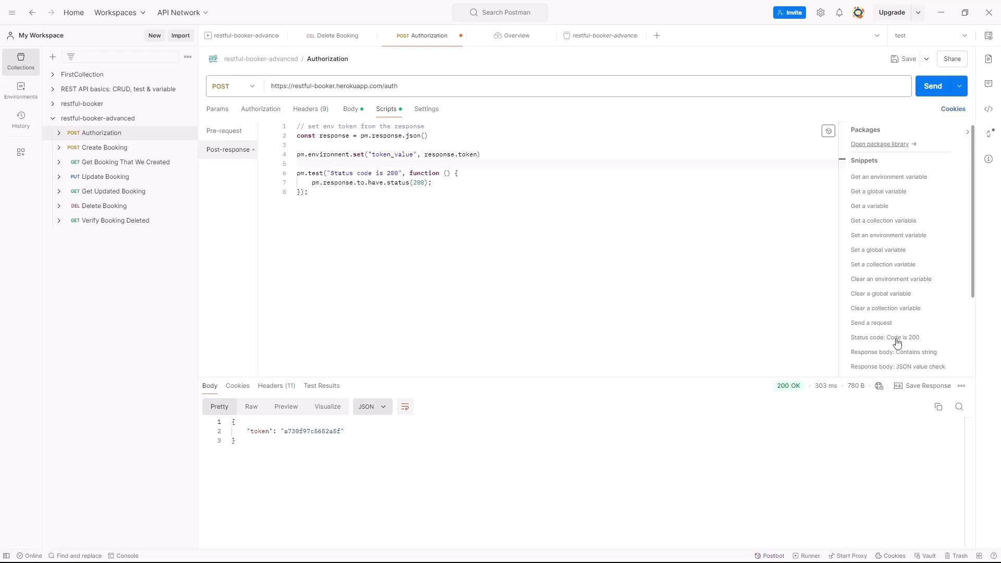
left_click(904, 59)
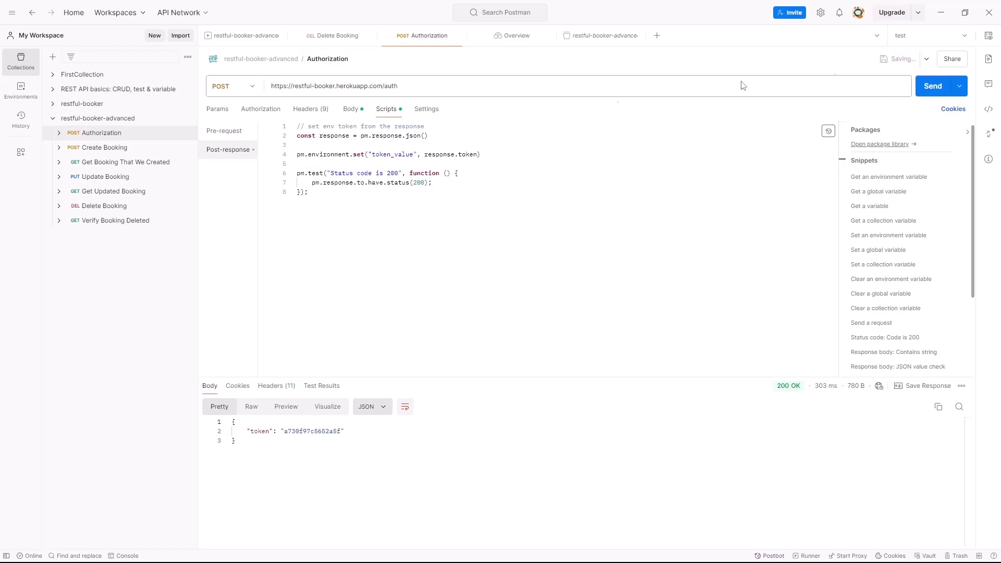
- Review the existing setup and post-response scripts of the booking create, get, update, get-updated and delete requests for missing tests
left_click(105, 147)
scroll(399, 215, "down", 5)
scroll(399, 216, "up", 5)
left_click(127, 162)
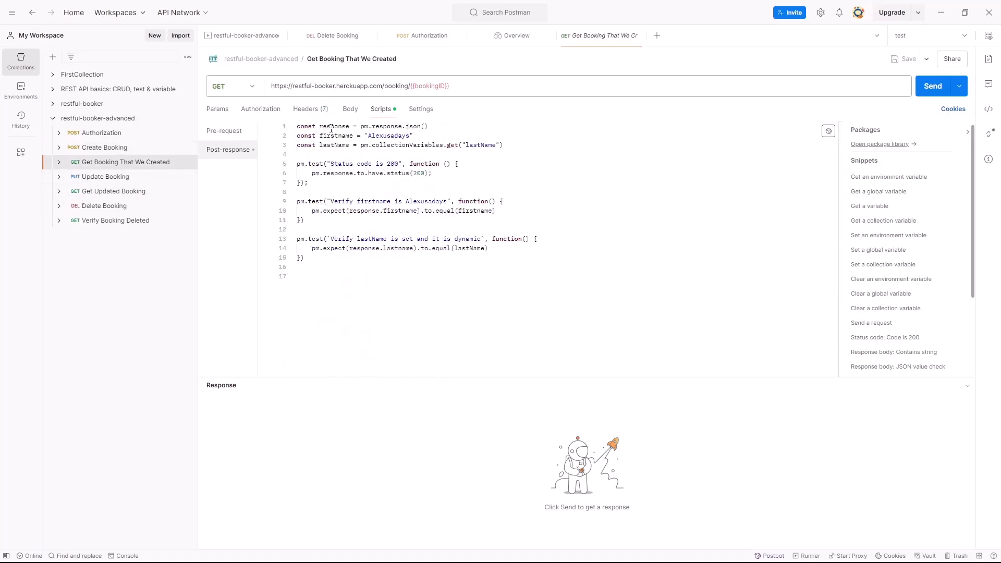
left_click(125, 177)
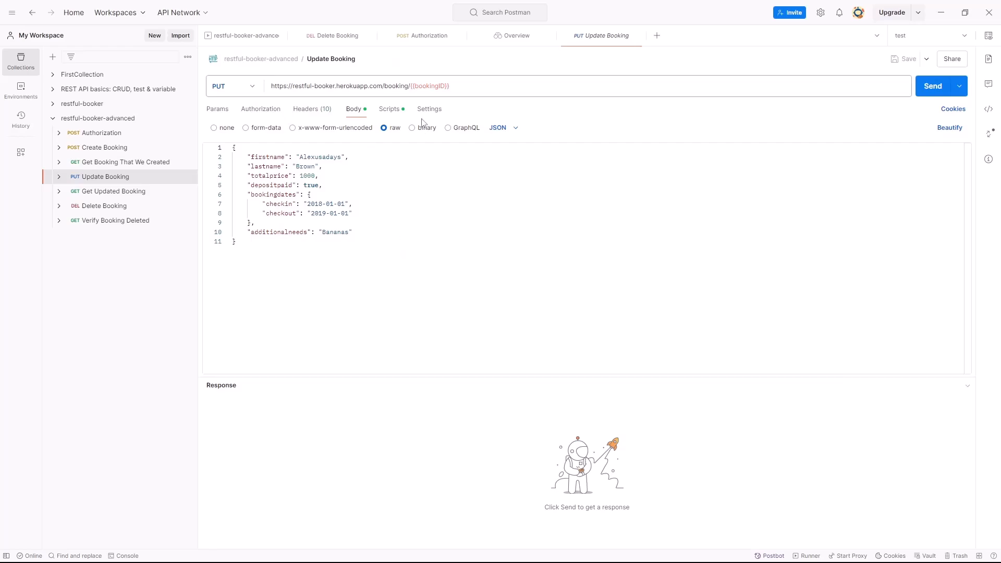
left_click(390, 110)
left_click(129, 194)
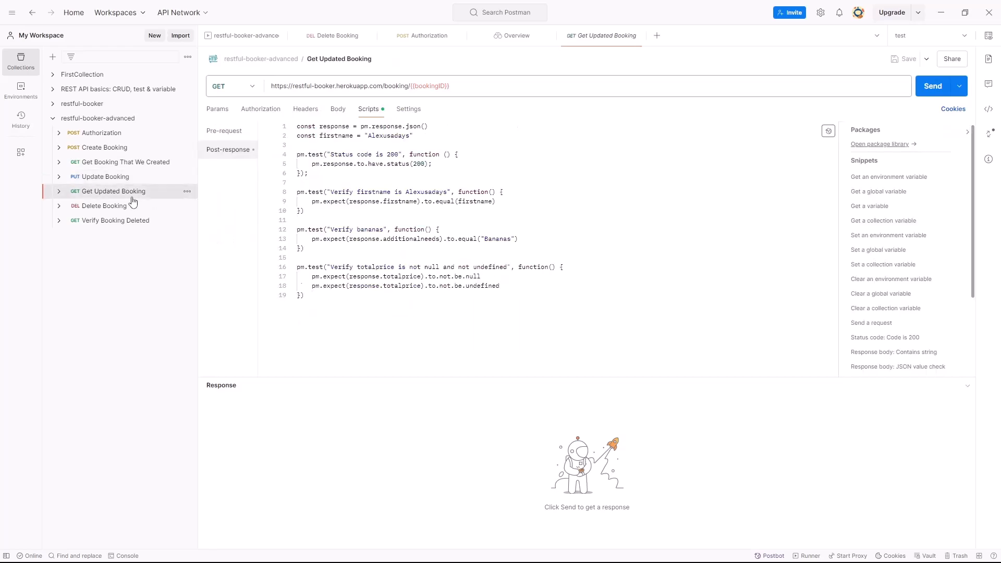
left_click(129, 205)
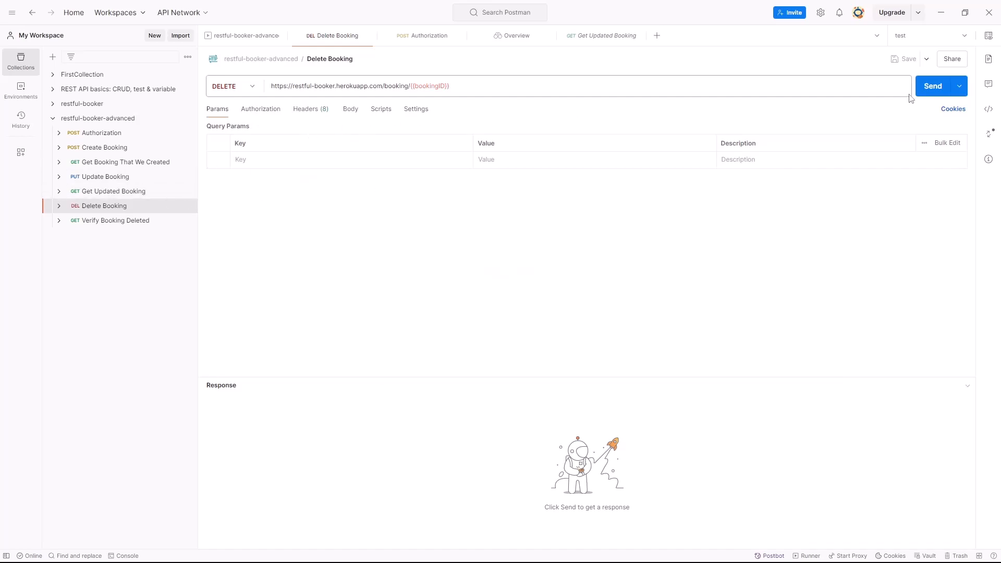
- Send the Create Booking request followed by the Delete Booking request and check the delete response status
left_click(127, 147)
left_click(933, 87)
left_click(105, 207)
left_click(926, 93)
mouse_move(781, 392)
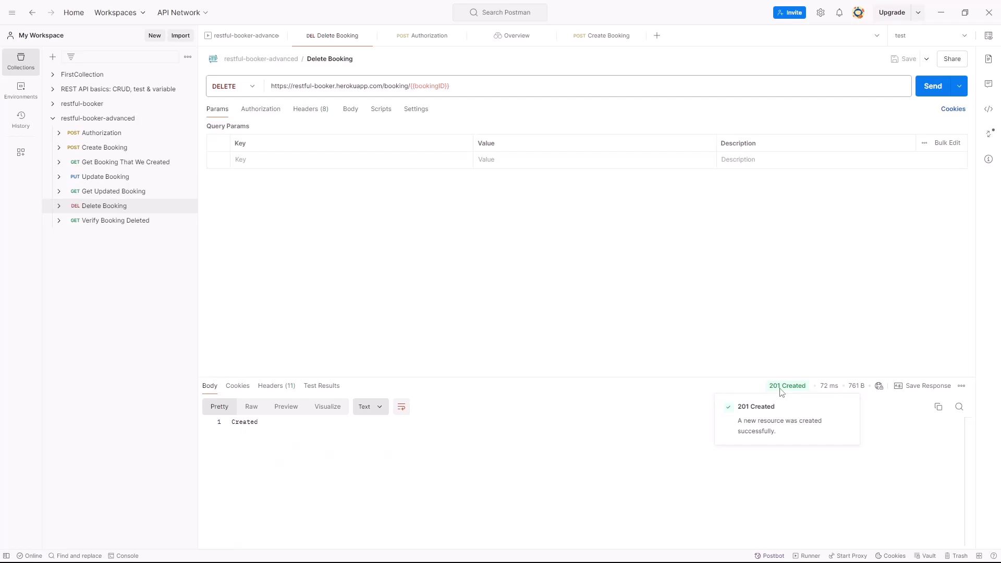
- Add a "Status code is 201" test to Delete Booking's post-response script, save it, and open Verify Booking Deleted
left_click(377, 114)
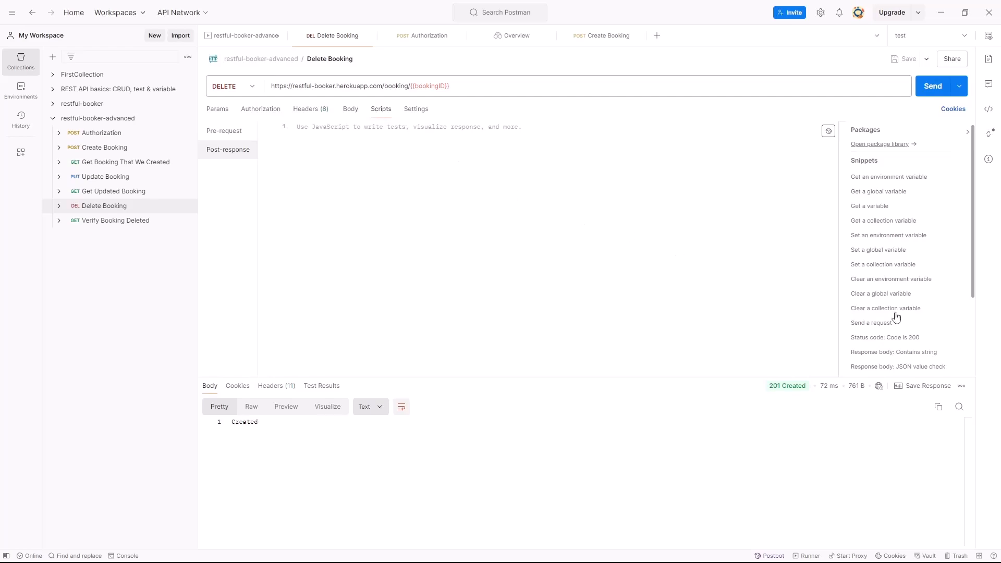
scroll(918, 334, "down", 2)
left_click(898, 286)
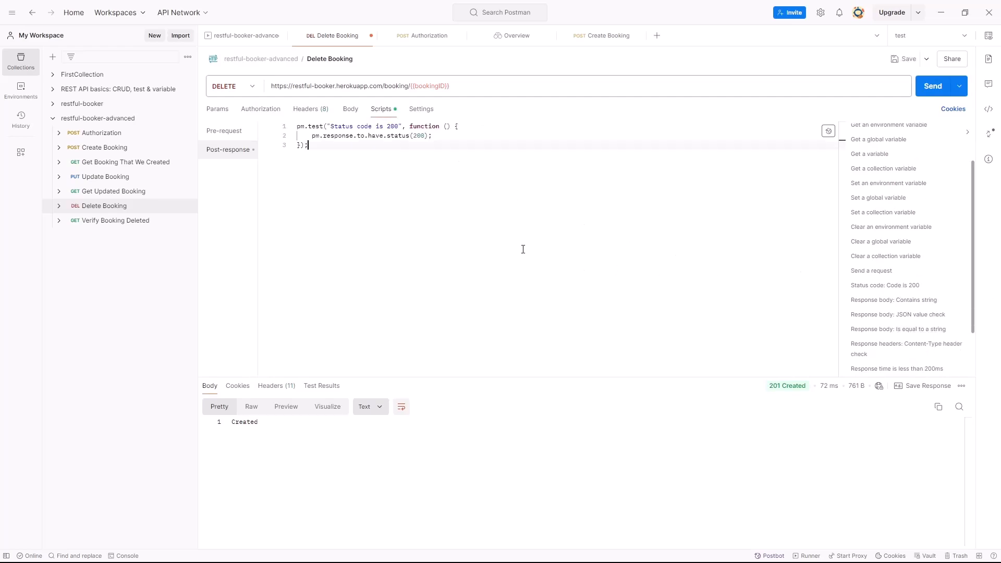
double_click(396, 127)
left_click(396, 127)
key("Delete")
type("1")
left_click(422, 135)
key("Delete")
type("1")
left_click(461, 232)
left_click(905, 59)
left_click(105, 221)
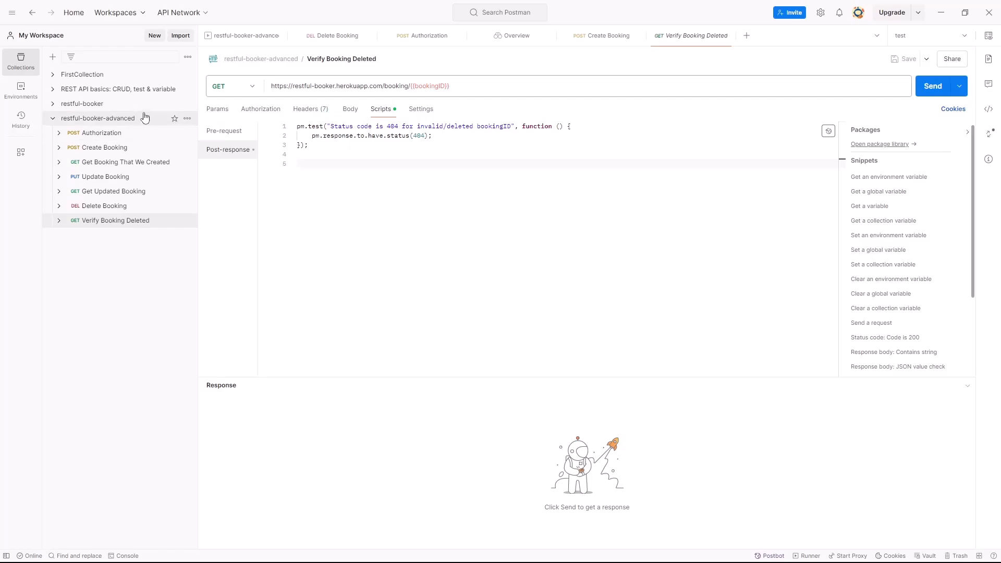
- Enable Monitors in the workspace's sidebar configuration
left_click(28, 159)
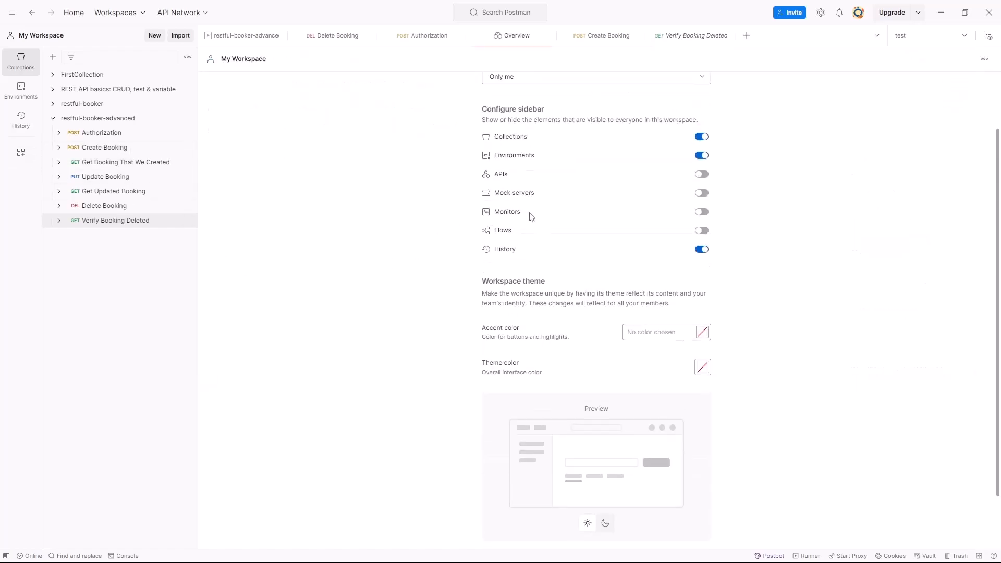
left_click(702, 215)
scroll(665, 350, "down", 2)
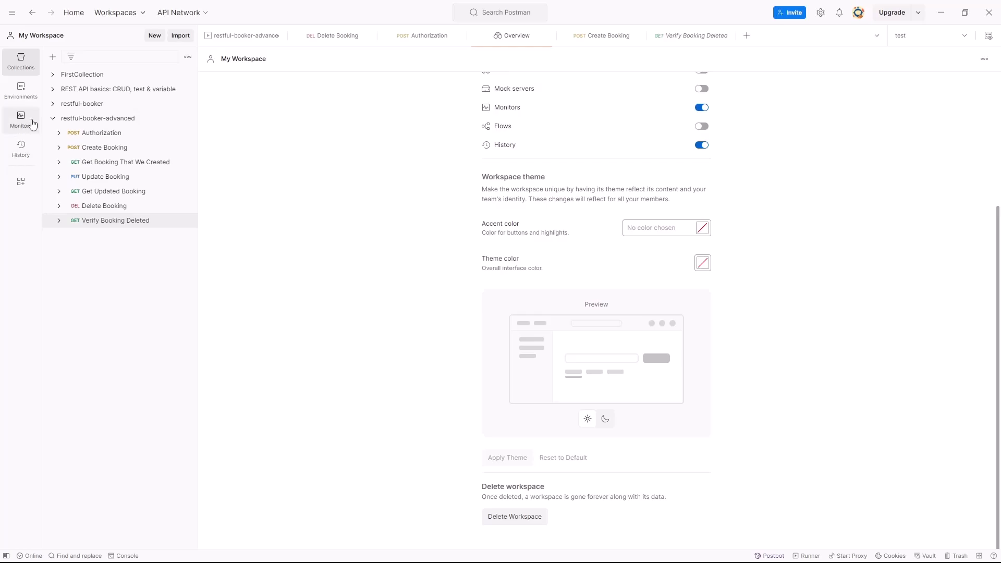
scroll(876, 228, "up", 3)
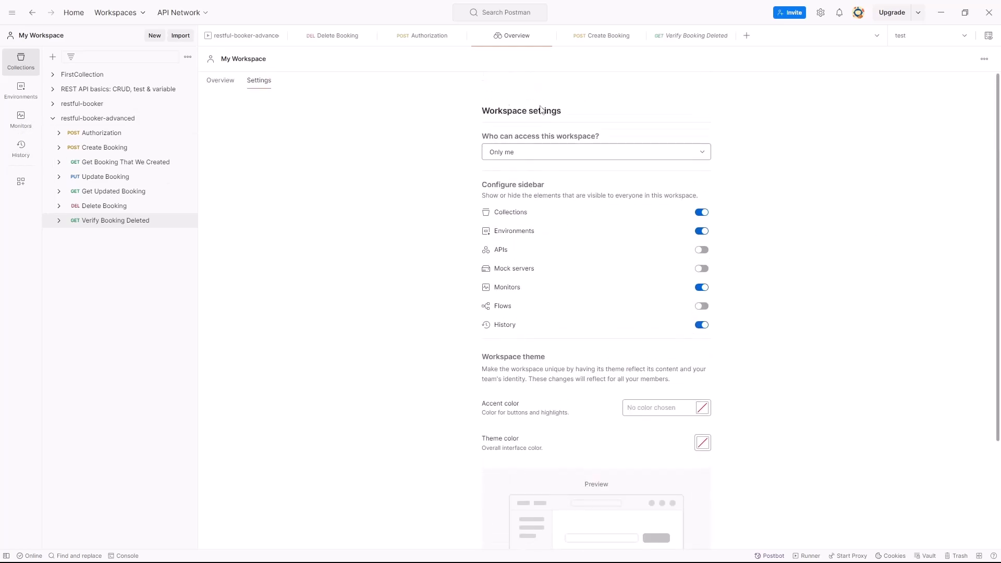
- Start a new monitor named test for the restful-booker-advanced collection, using the test environment
left_click(21, 119)
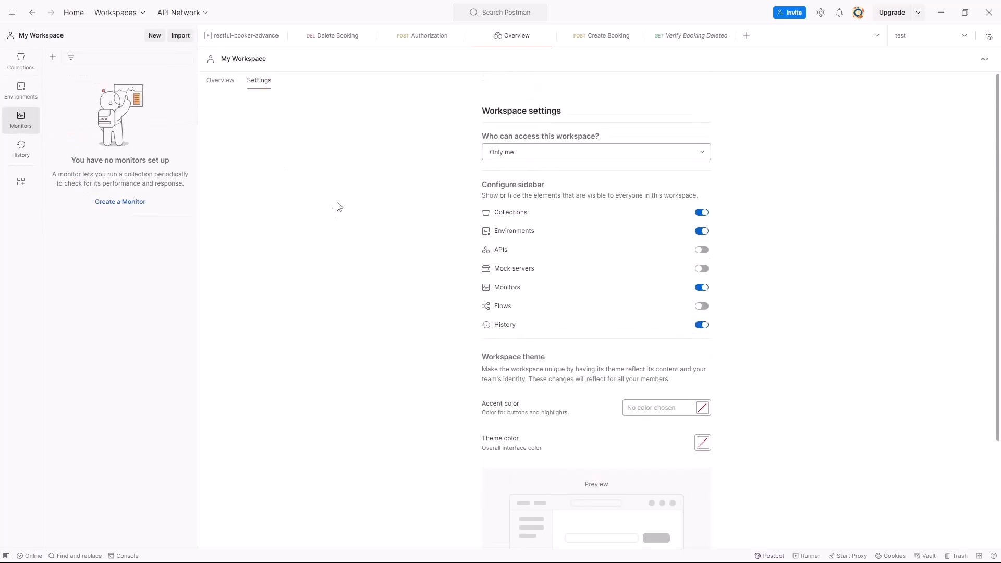
left_click(137, 203)
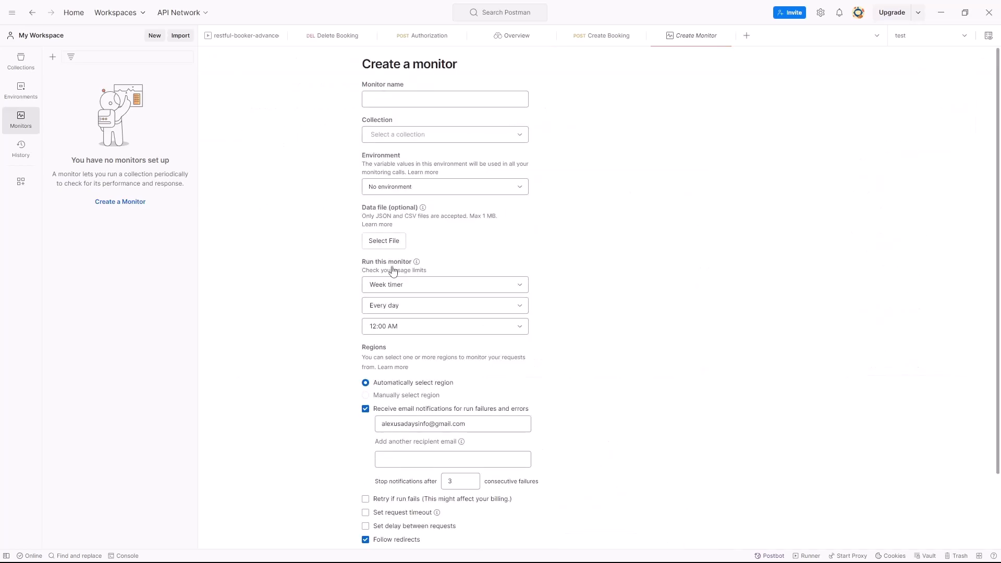
left_click(403, 102)
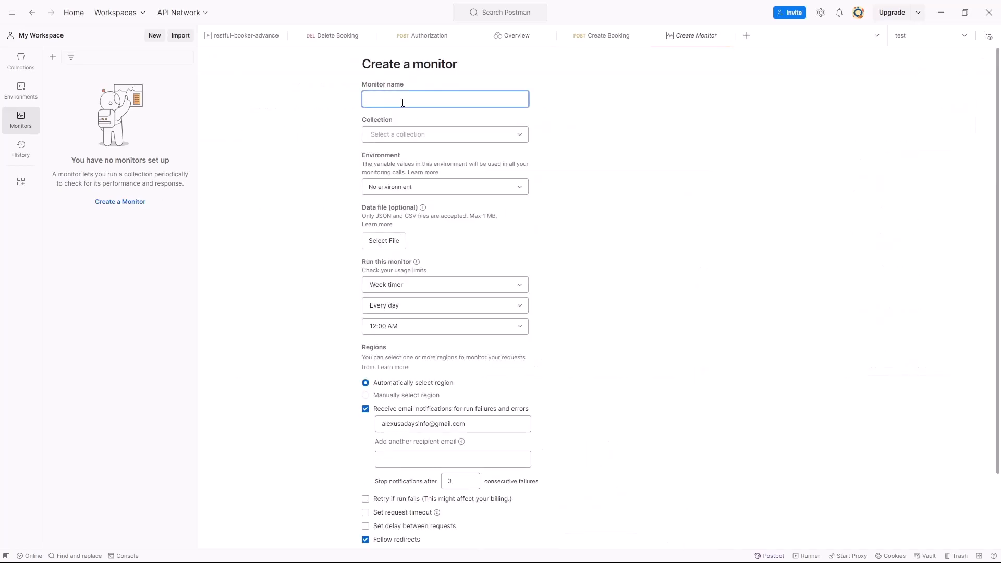
left_click(466, 139)
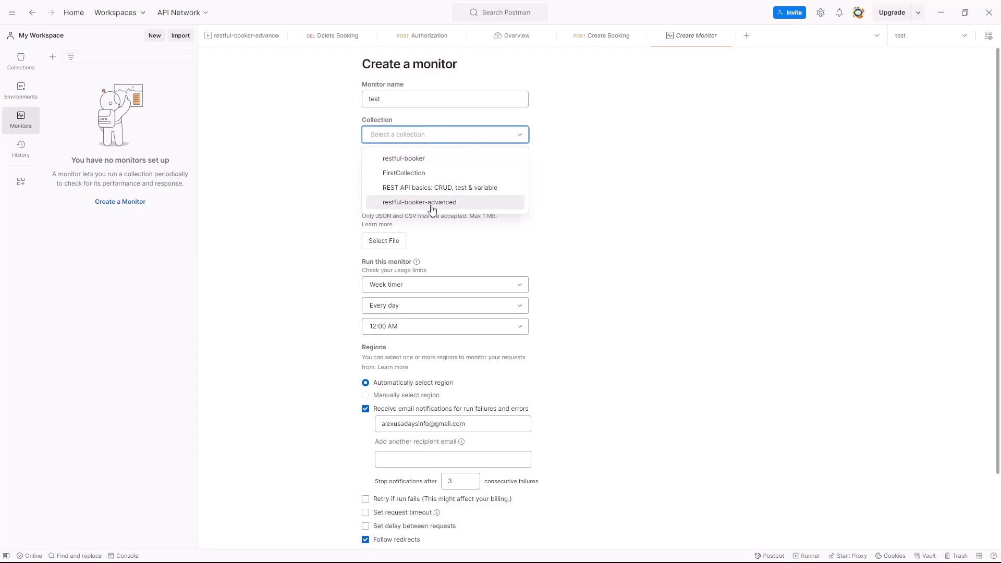
left_click(450, 209)
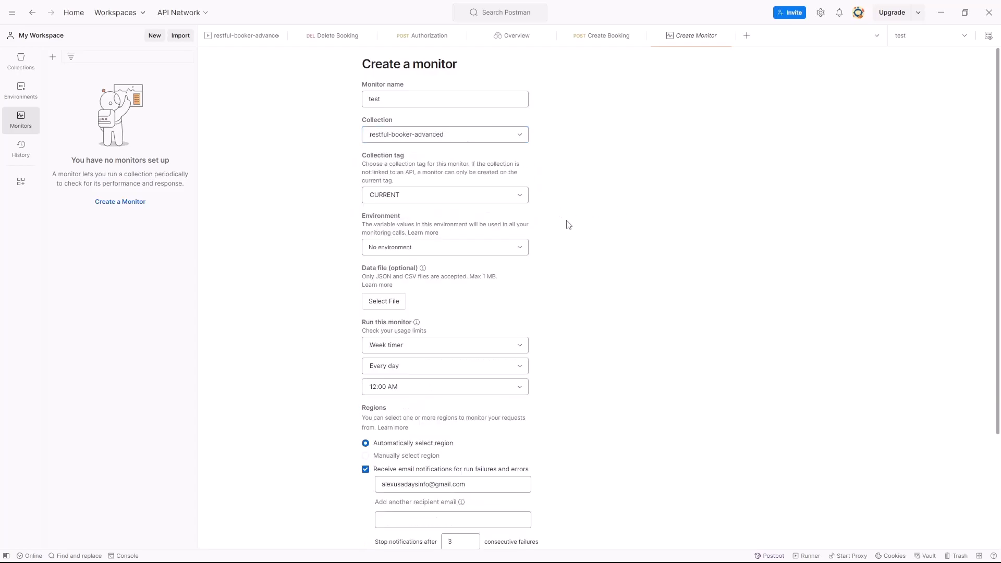
scroll(567, 215, "down", 2)
left_click(478, 144)
left_click(387, 202)
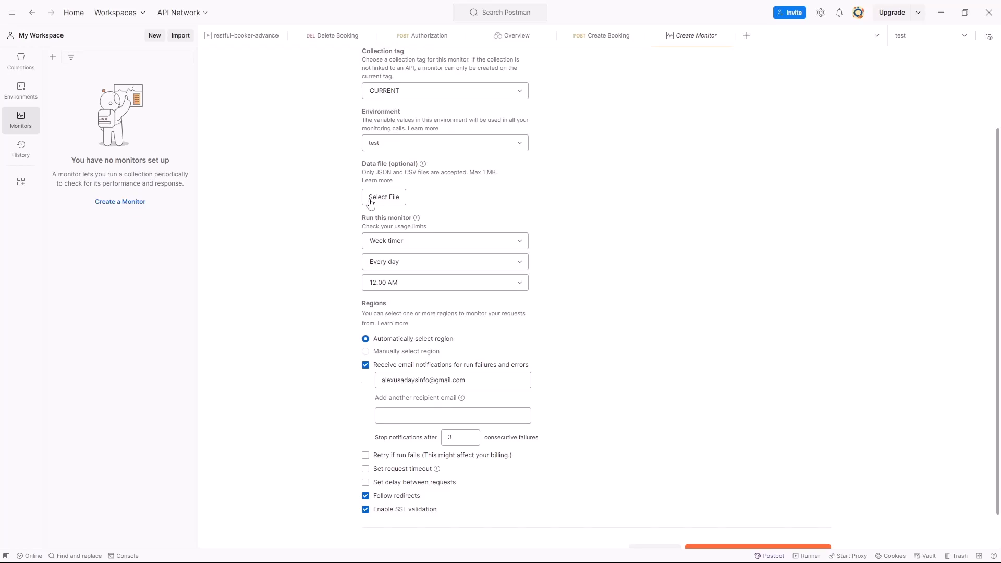
- Examine the monitor's timer, day and time scheduling options without changing the daily 12:00 AM schedule
scroll(308, 213, "down", 1)
left_click(431, 203)
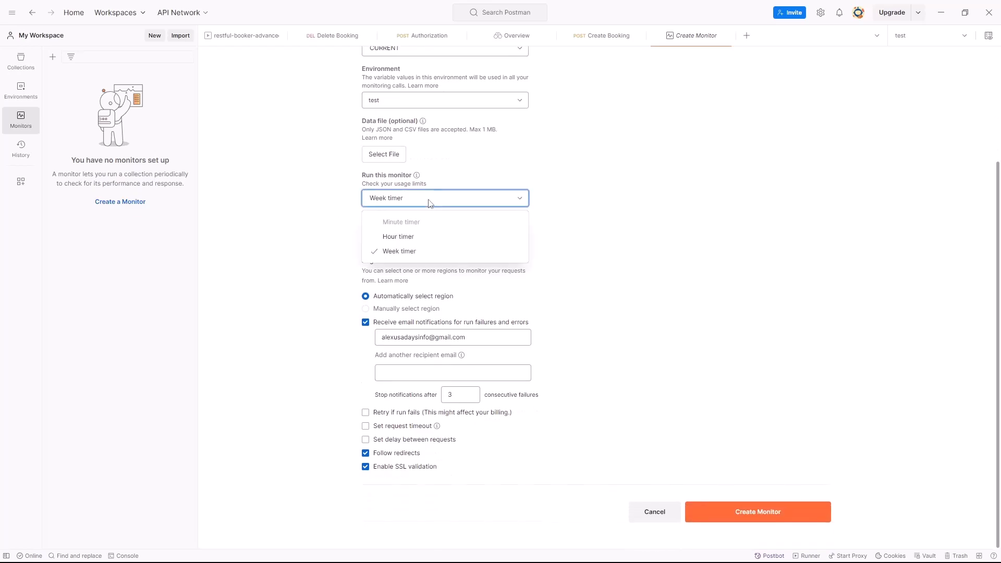
left_click(431, 203)
left_click(388, 218)
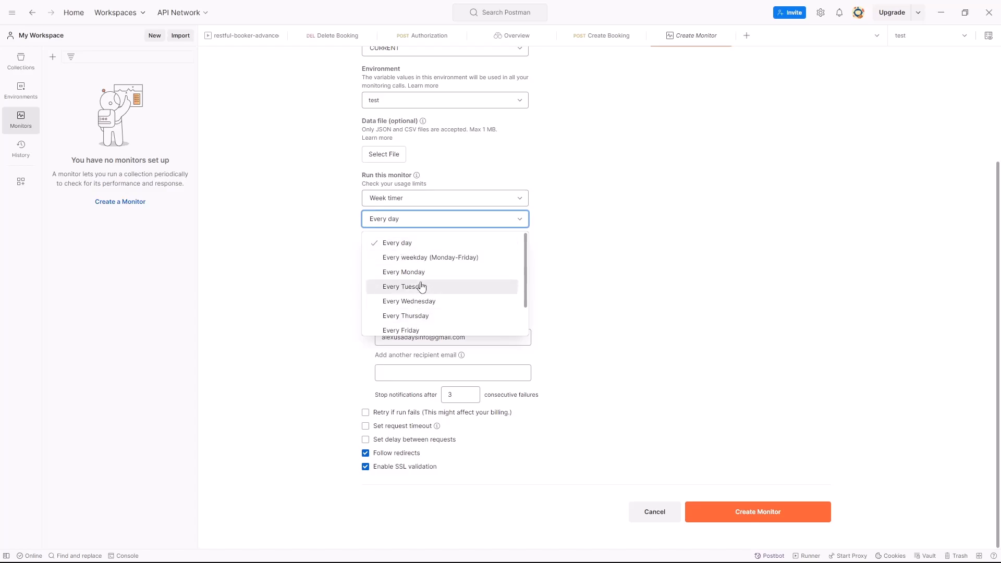
scroll(516, 292, "down", 2)
scroll(517, 317, "up", 2)
left_click(337, 227)
left_click(467, 240)
left_click(580, 228)
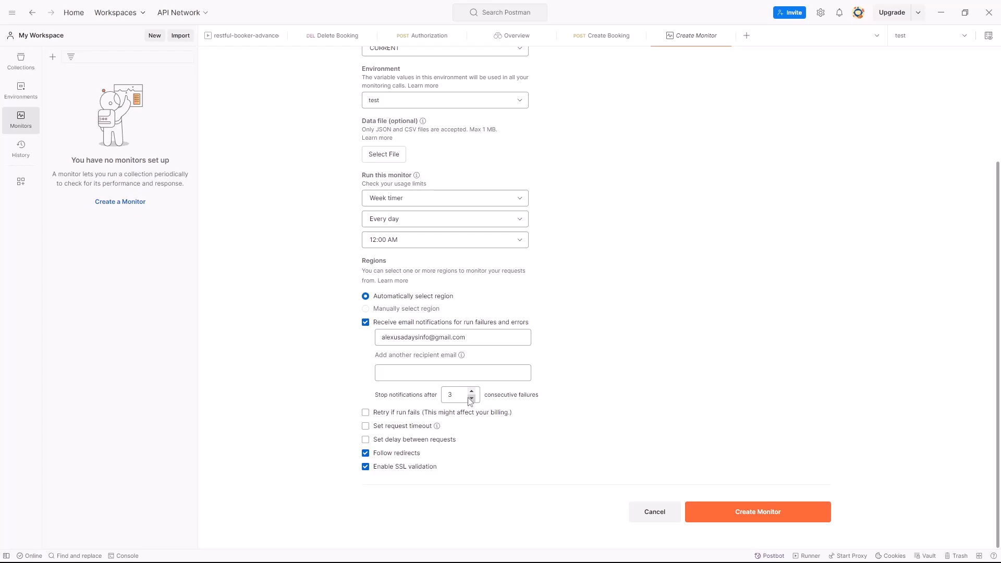
- Create the configured monitor and run it manually two times
left_click(740, 516)
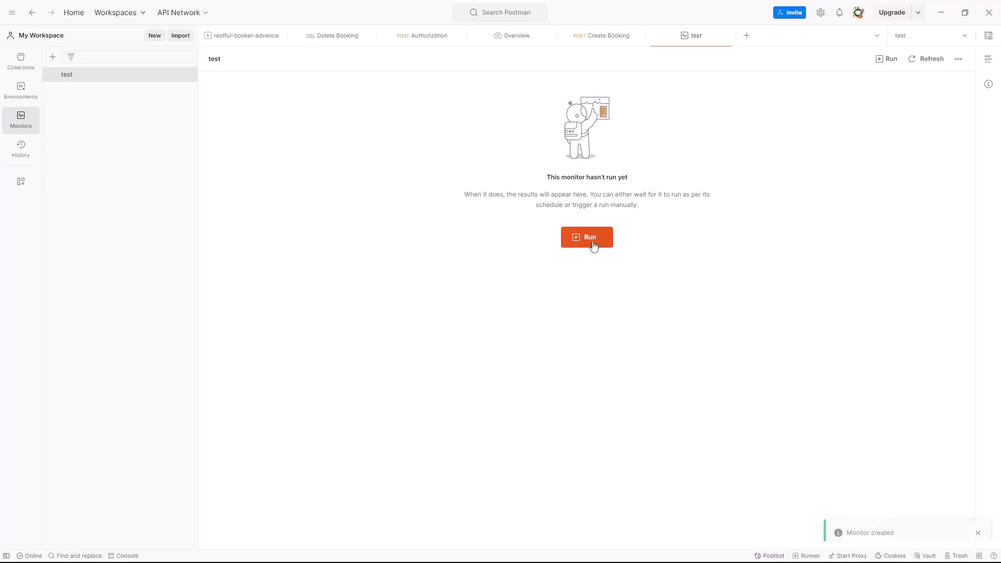
left_click(591, 243)
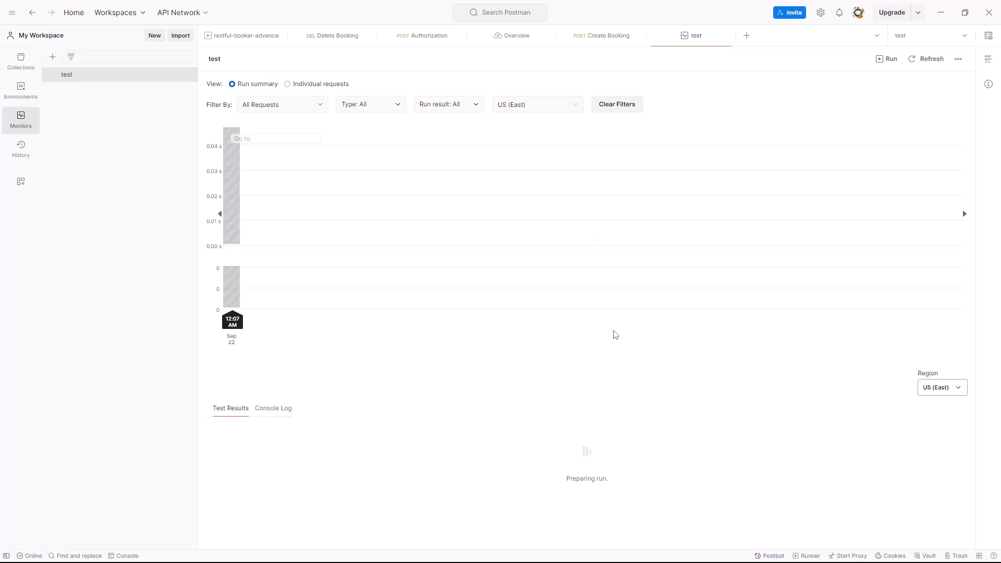
mouse_move(236, 219)
left_click(889, 60)
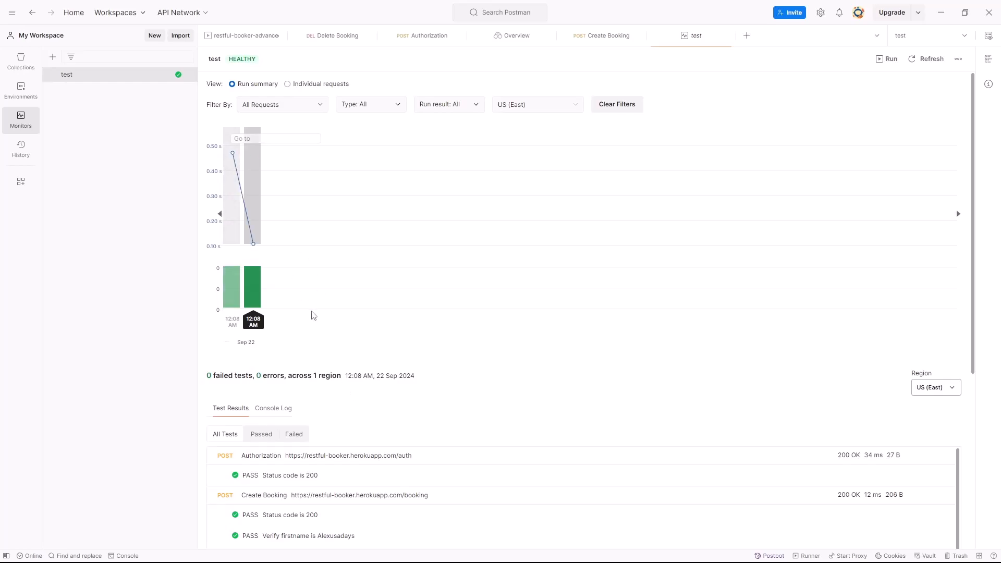
- Examine the latest monitor run's chart and the test results of the Authorization and Create Booking requests
mouse_move(248, 294)
scroll(315, 417, "down", 5)
scroll(262, 176, "down", 1)
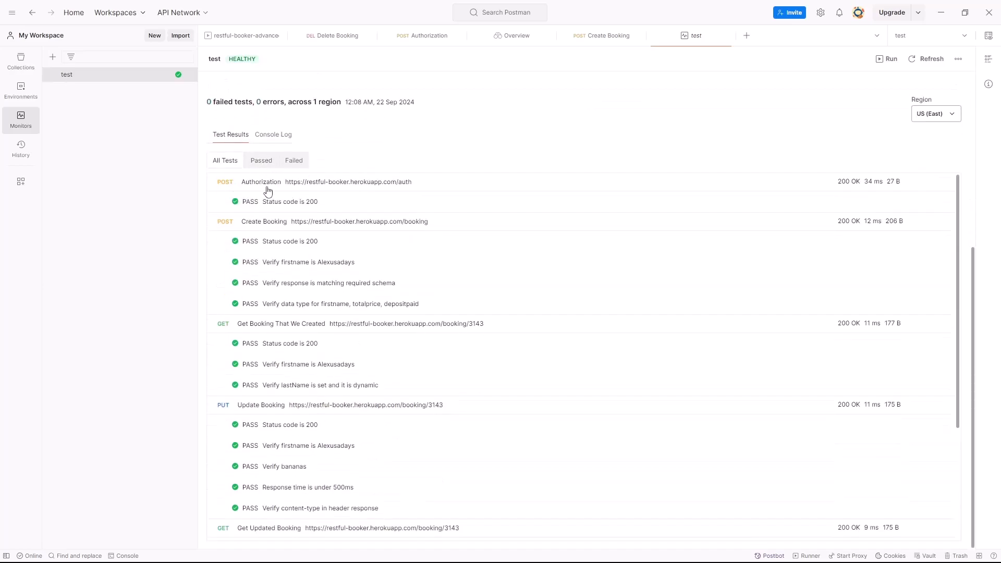
scroll(327, 209, "up", 1)
scroll(342, 227, "down", 2)
scroll(329, 261, "up", 4)
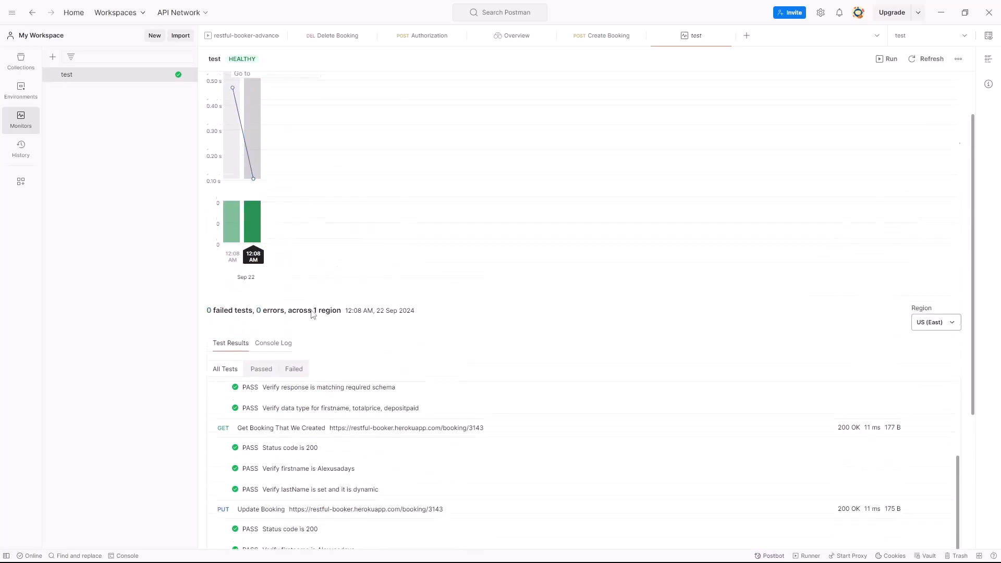
scroll(355, 376, "down", 5)
scroll(324, 321, "up", 5)
scroll(323, 321, "up", 1)
left_click_drag(328, 371, 282, 372)
scroll(329, 349, "down", 2)
scroll(336, 428, "up", 2)
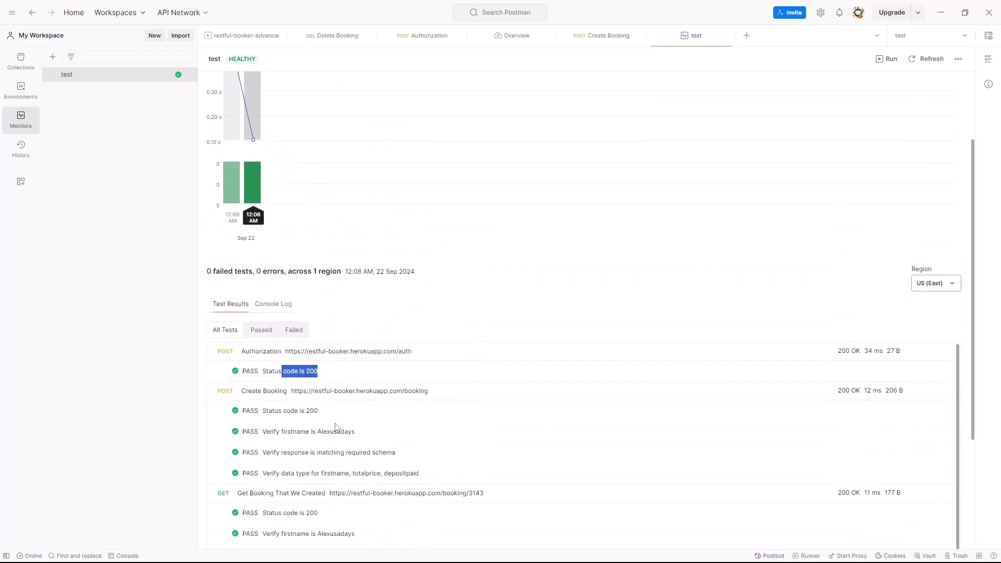
left_click(257, 392)
left_click(258, 393)
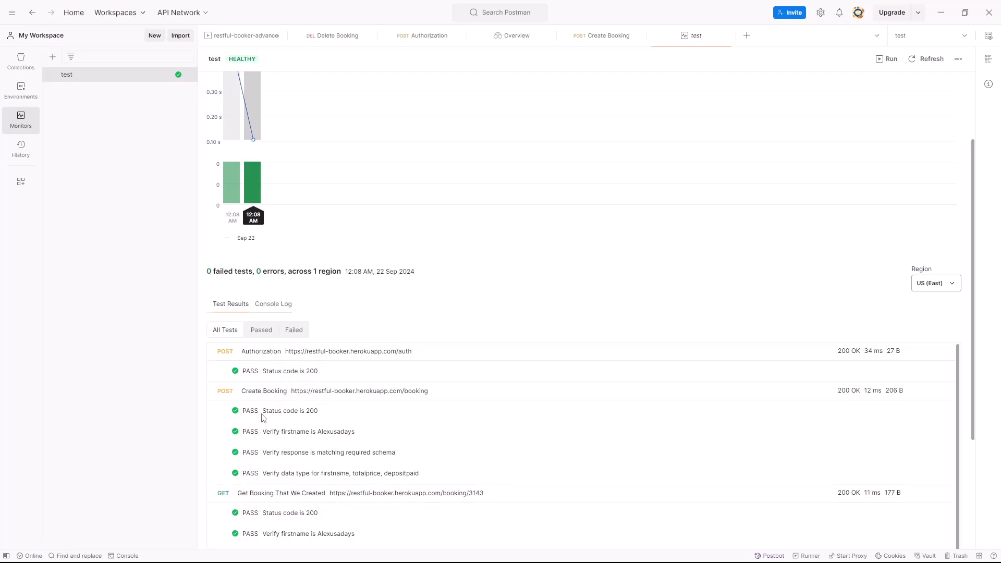
- Check the test results of the remaining requests through Verify Booking Deleted and filter the list to passed tests
scroll(277, 430, "down", 3)
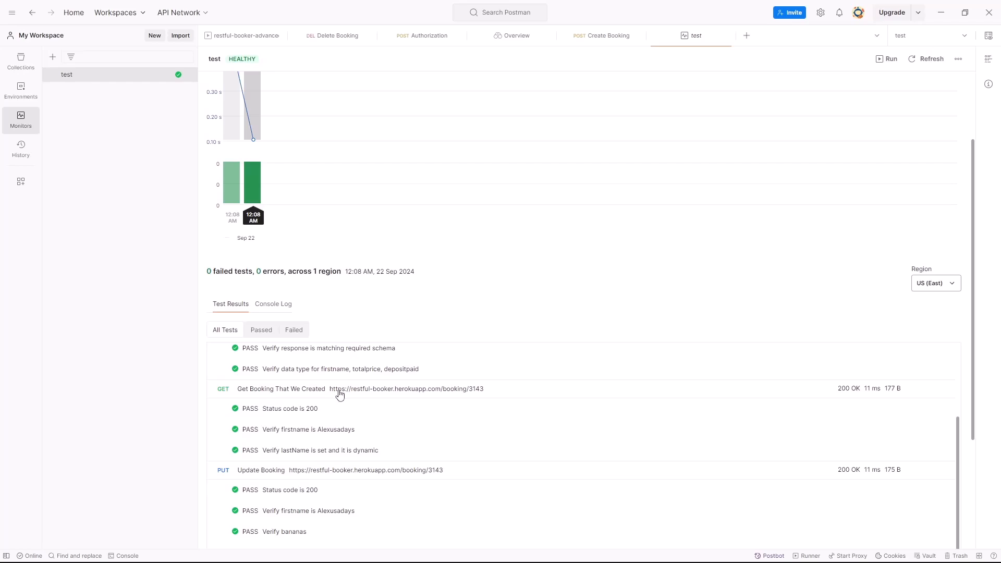
scroll(277, 419, "down", 2)
scroll(291, 447, "down", 3)
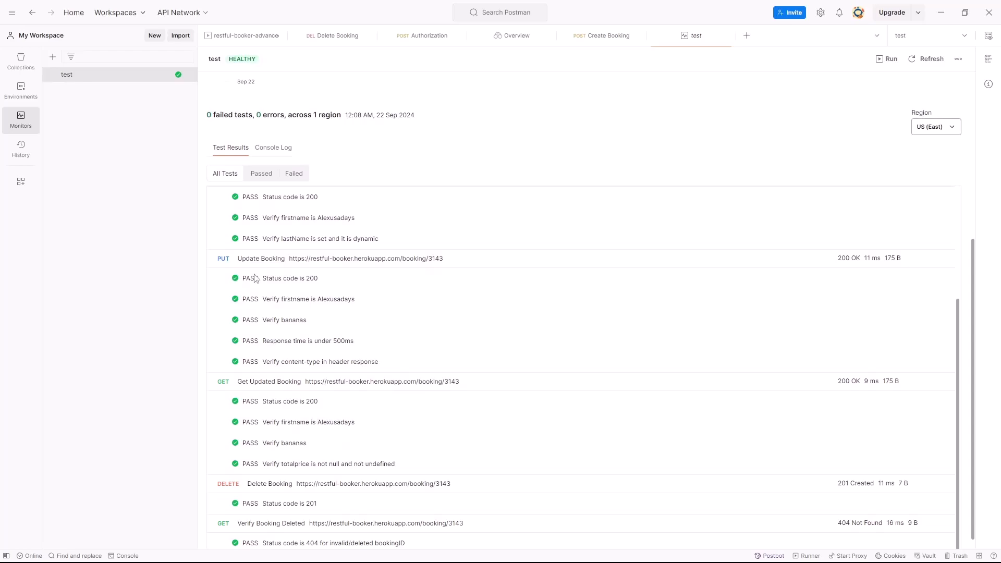
scroll(273, 400, "down", 1)
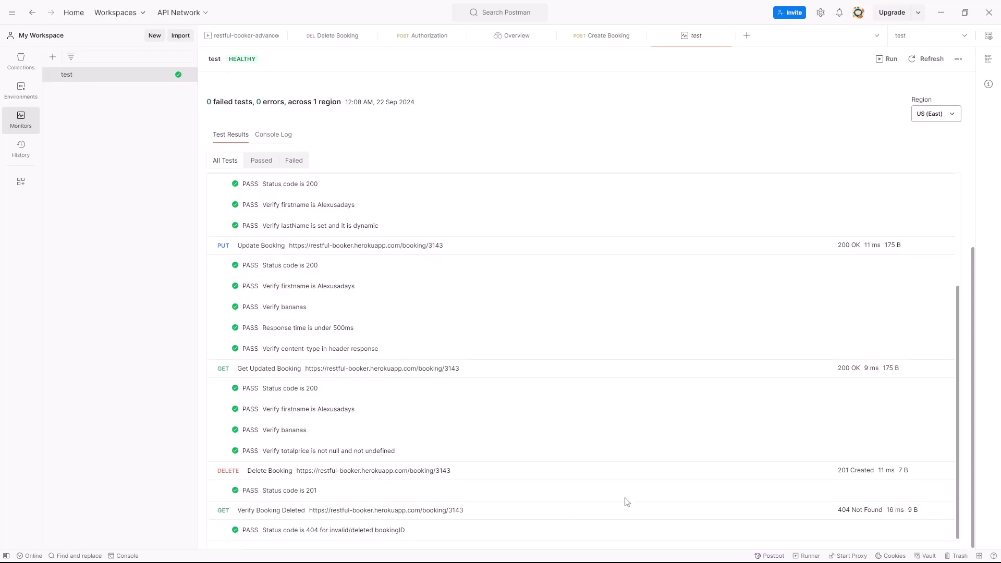
scroll(271, 402, "up", 3)
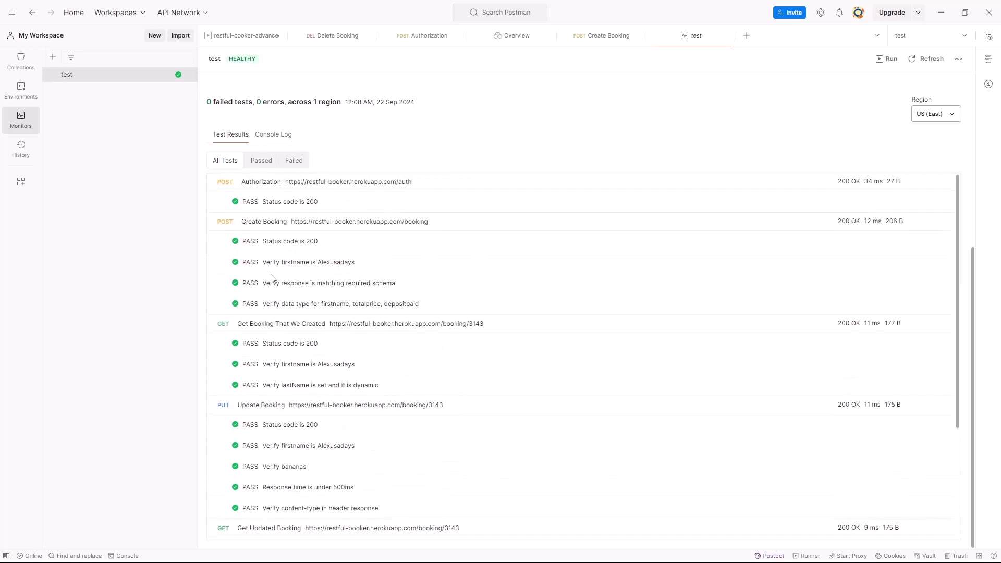
scroll(300, 282, "down", 3)
left_click(261, 161)
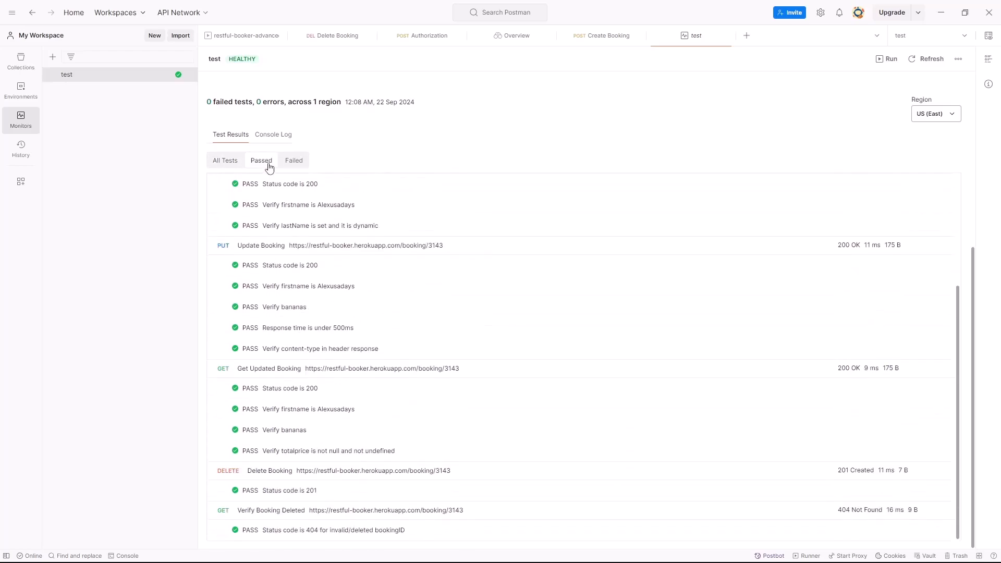
- Filter the monitor run's test results to failed tests and review the run chart
left_click(290, 162)
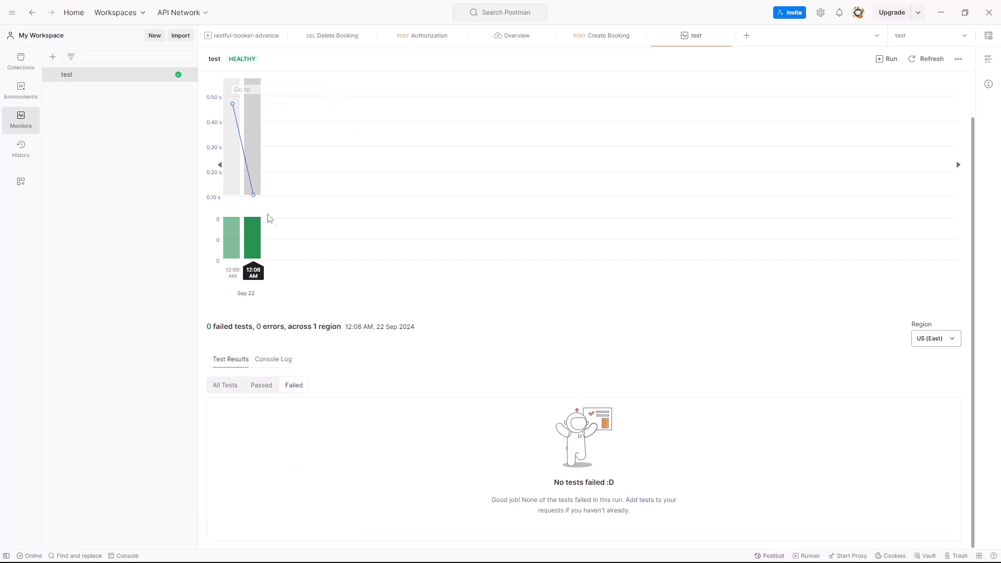
mouse_move(254, 192)
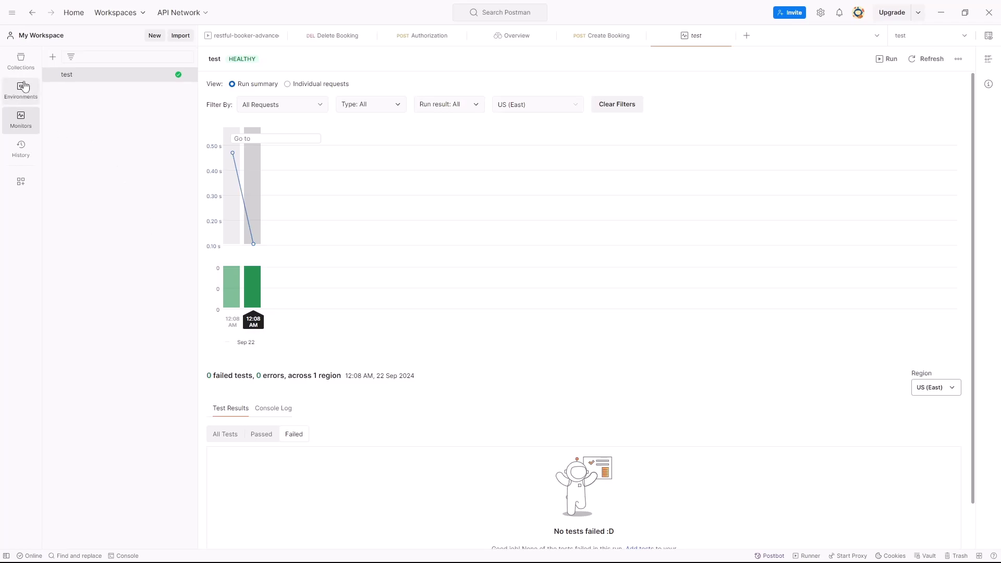
- Run the restful-booker-advanced collection manually with all its requests, 1 iteration and 0 ms delay
left_click(21, 61)
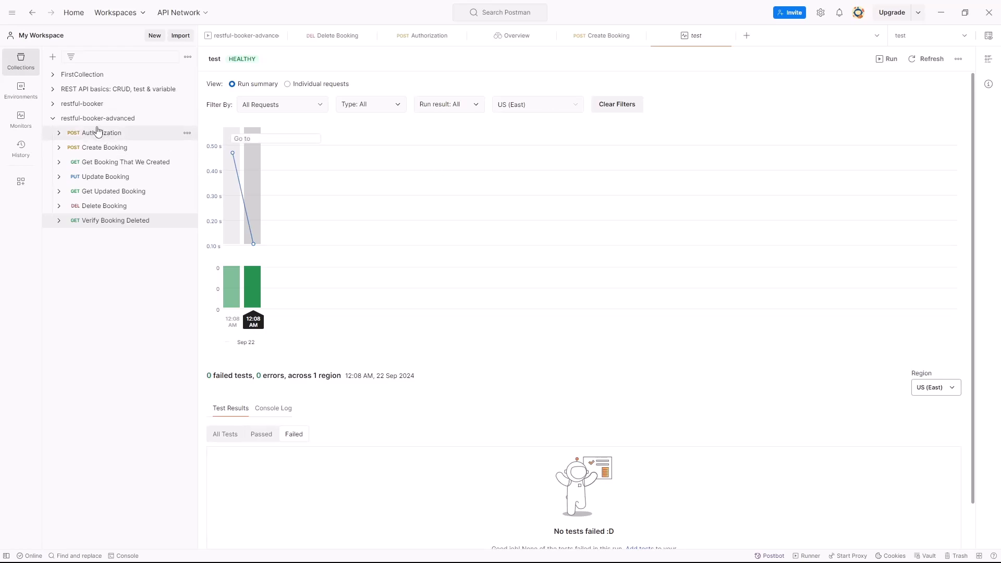
left_click(188, 119)
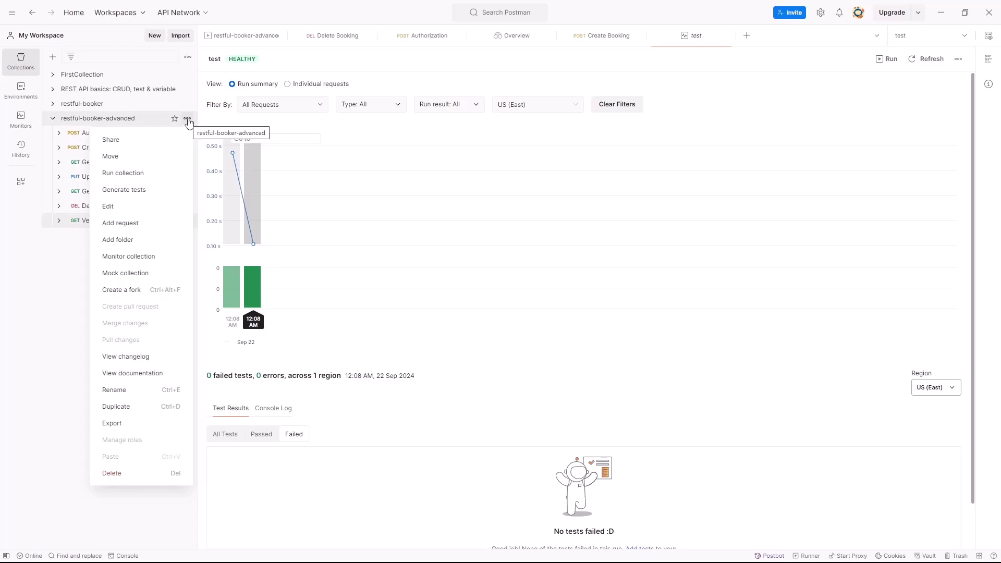
left_click(142, 176)
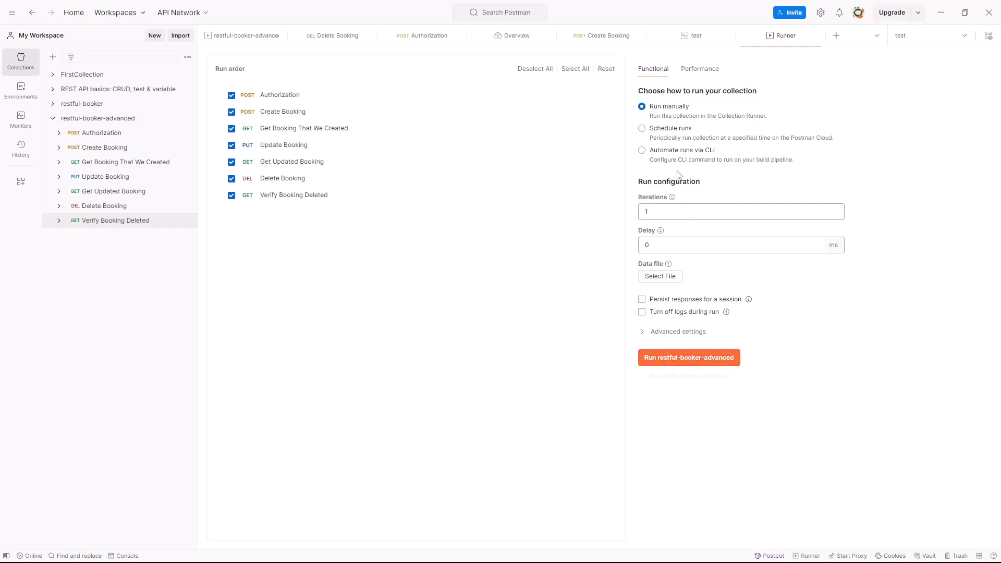
left_click(692, 358)
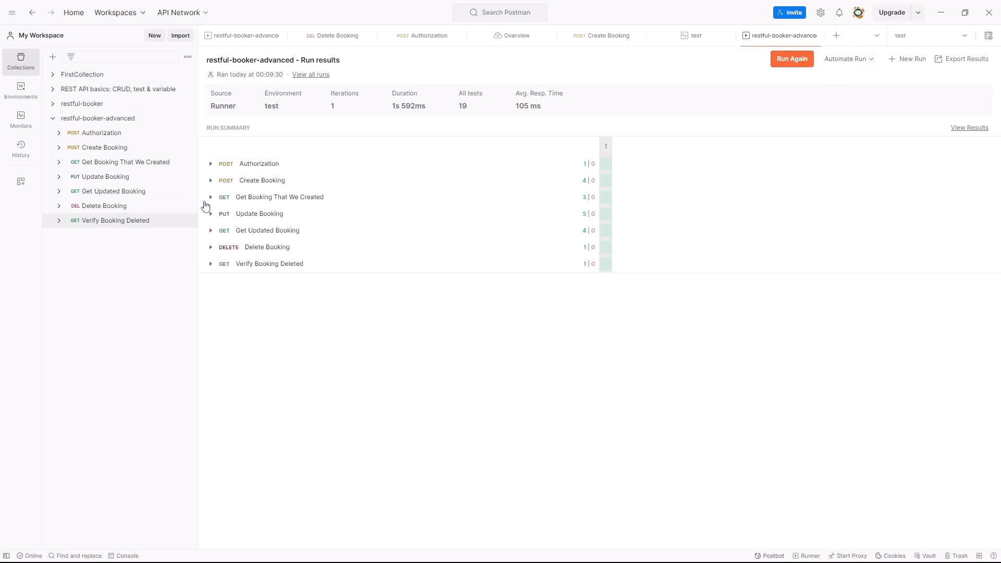
- Check the automation options of the finished run and open a new run configuration for the restful-booker-advanced collection
left_click(849, 59)
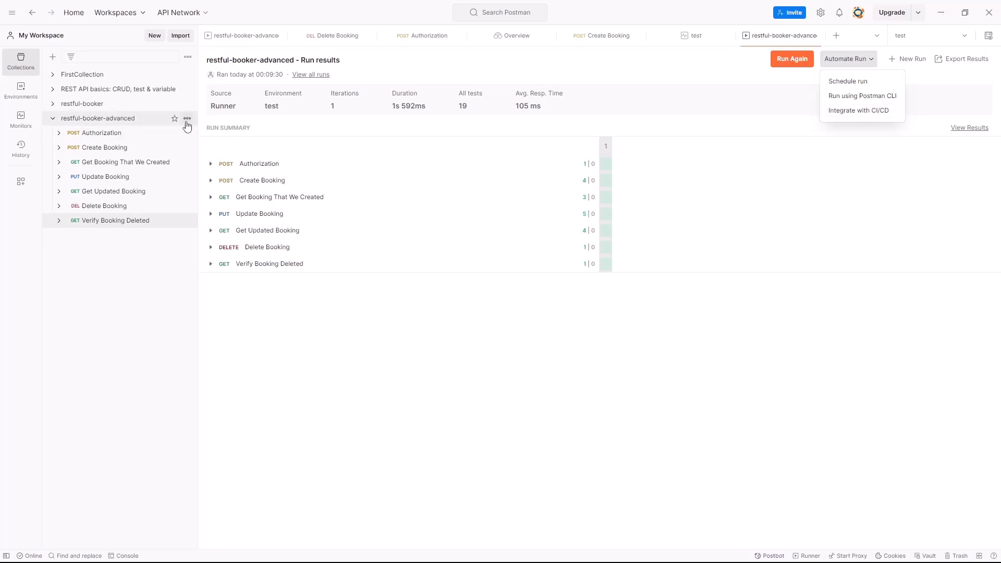
left_click(187, 119)
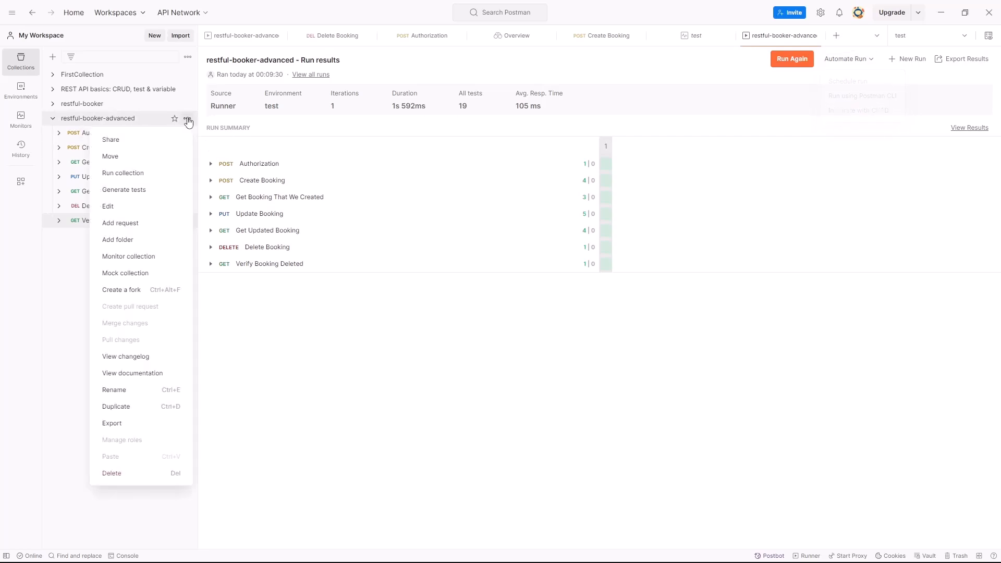
left_click(139, 173)
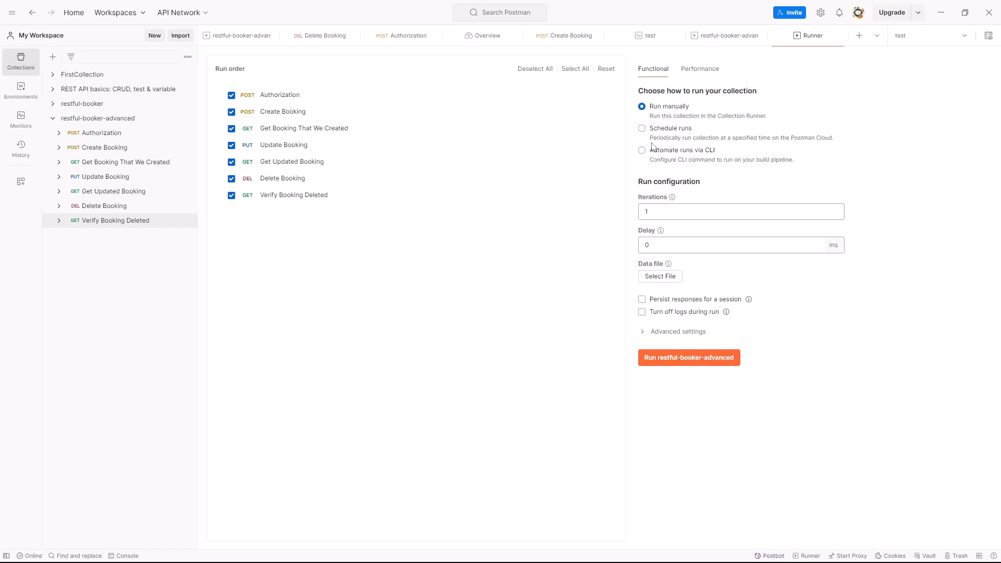
- Draft a scheduled run named test with the Week timer and the test environment, and review its remaining options
left_click(677, 131)
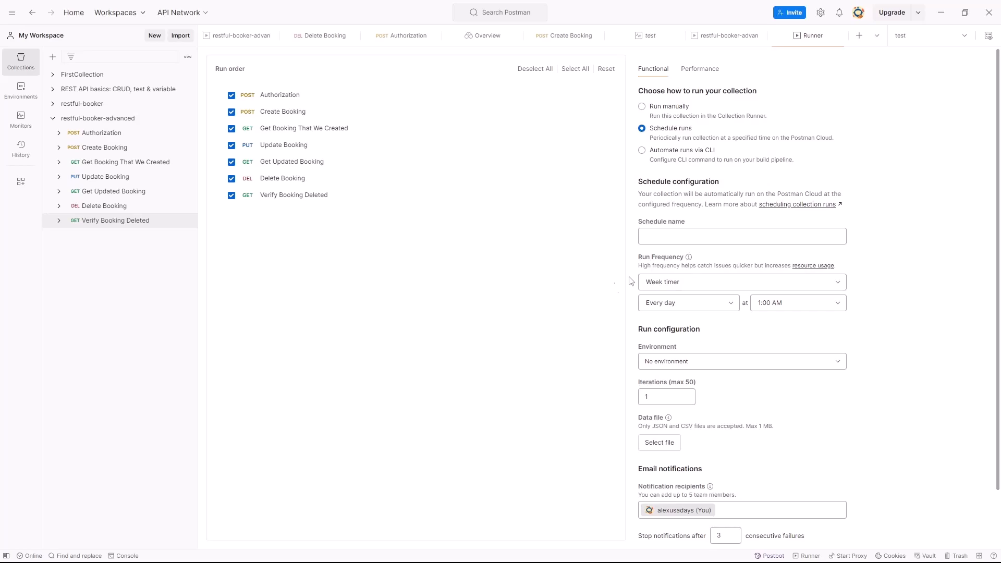
left_click(660, 242)
type("test")
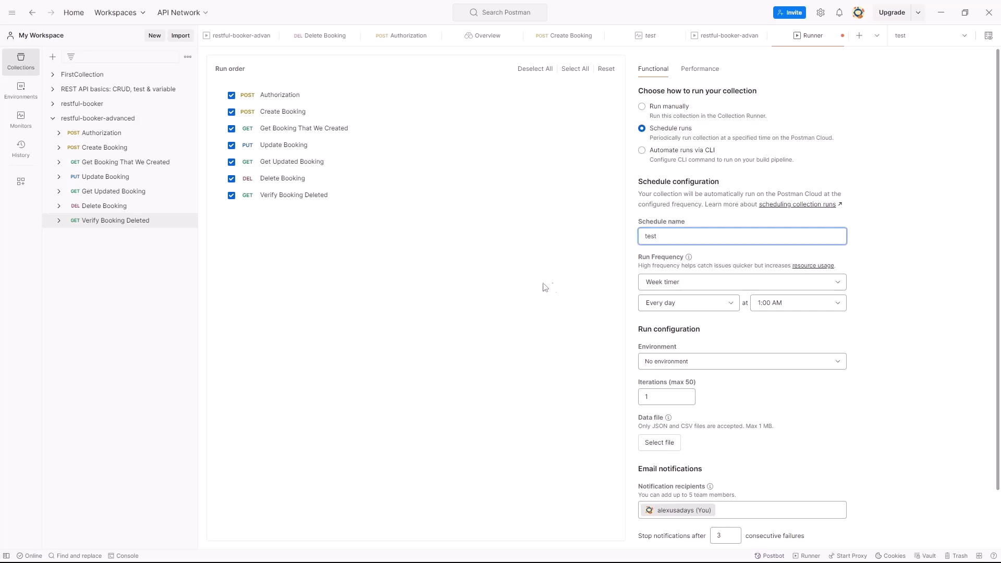
left_click(729, 282)
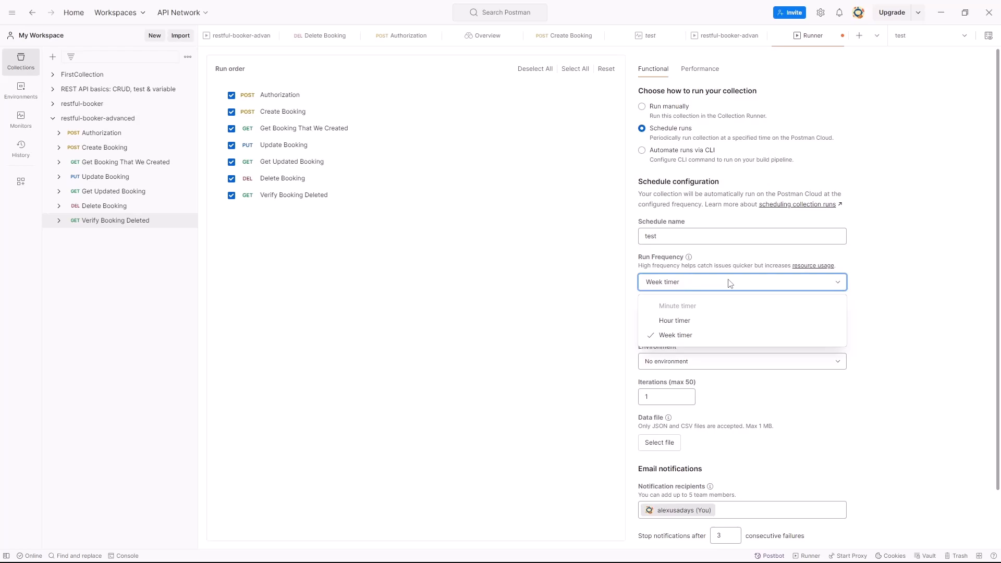
left_click(731, 335)
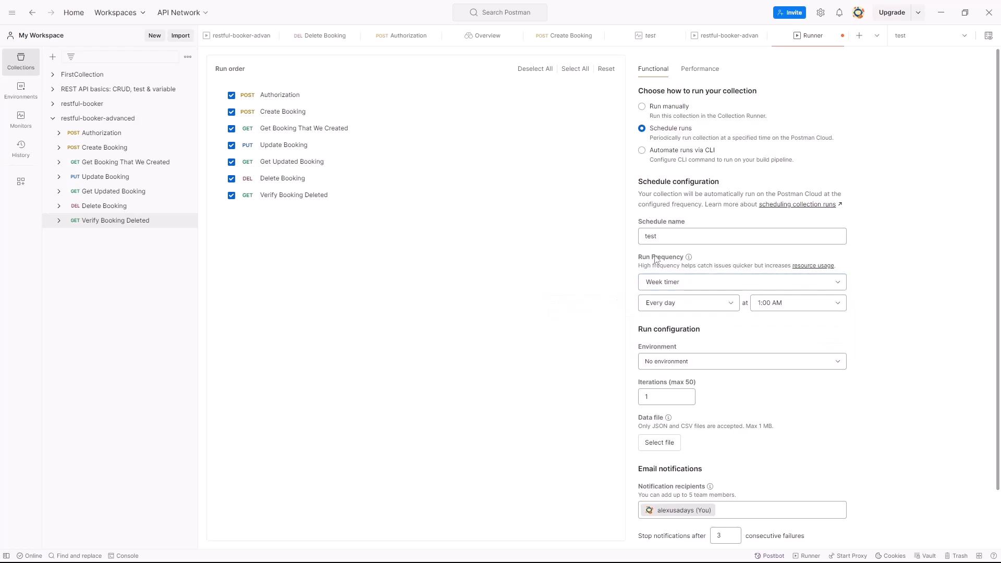
scroll(808, 328, "down", 1)
left_click(751, 309)
left_click(672, 368)
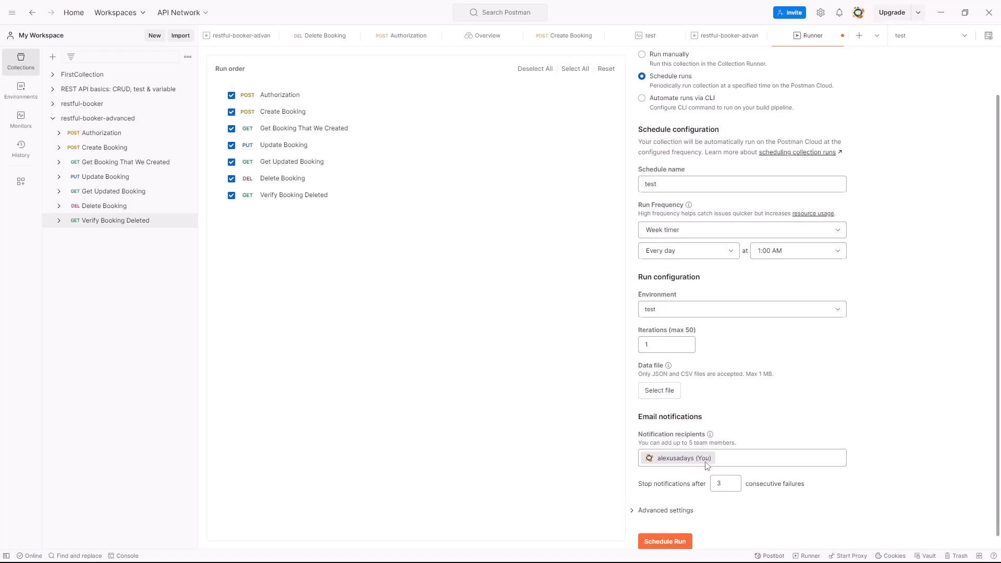
scroll(706, 464, "down", 1)
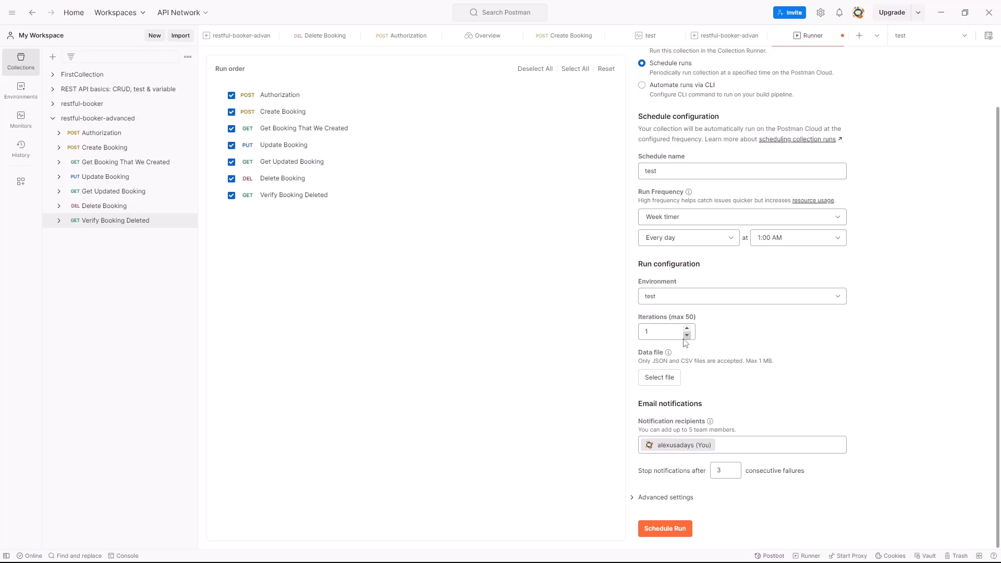
scroll(626, 219, "up", 5)
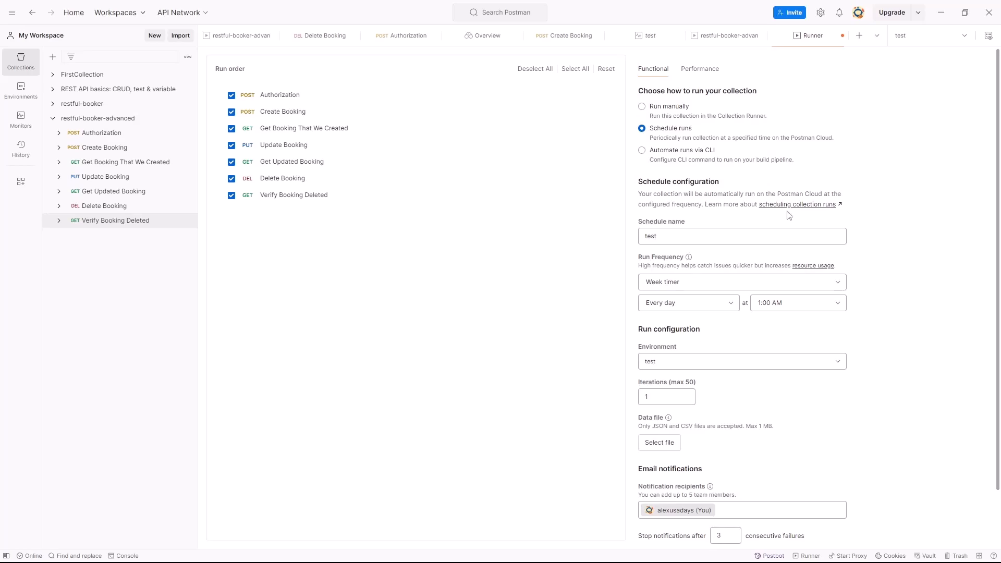
- Switch the run to CLI automation, inspect the login and run commands, and open the CI/CD command configuration
left_click(644, 153)
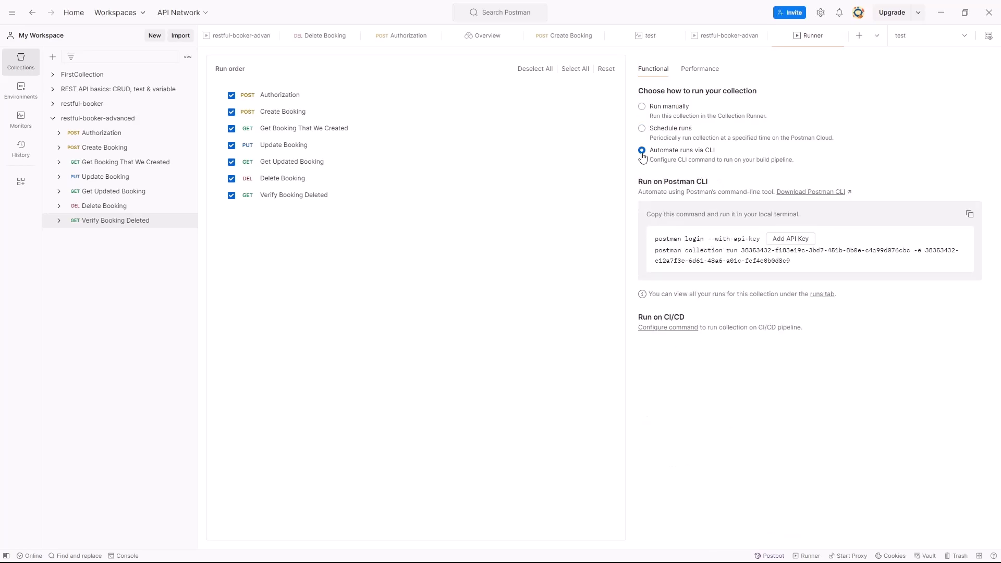
left_click_drag(663, 240, 812, 246)
left_click(771, 252)
left_click(669, 328)
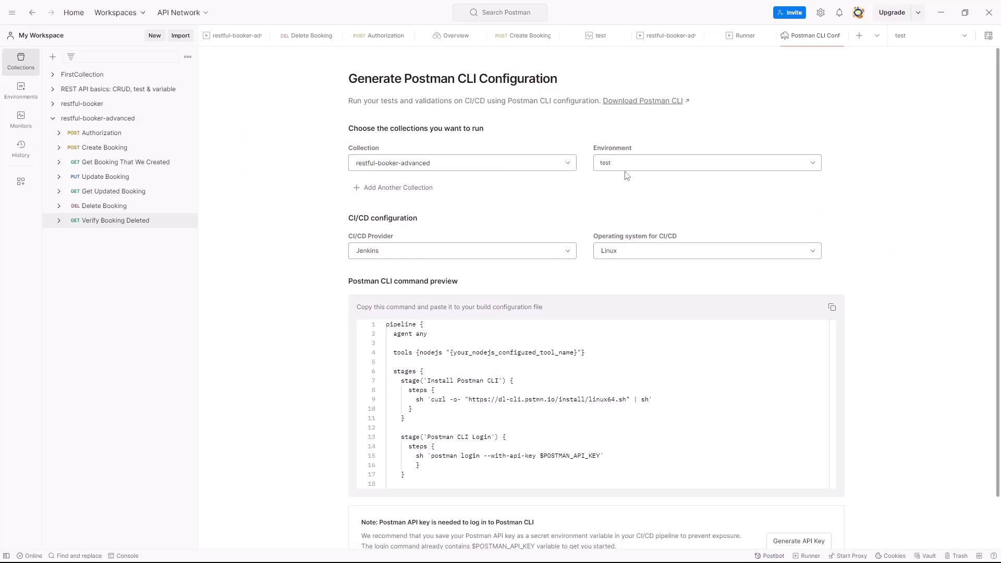
- Try Windows as the Jenkins operating system, and switch the CI/CD configuration to Azure Pipelines on Mac OS (Intel)
left_click(660, 255)
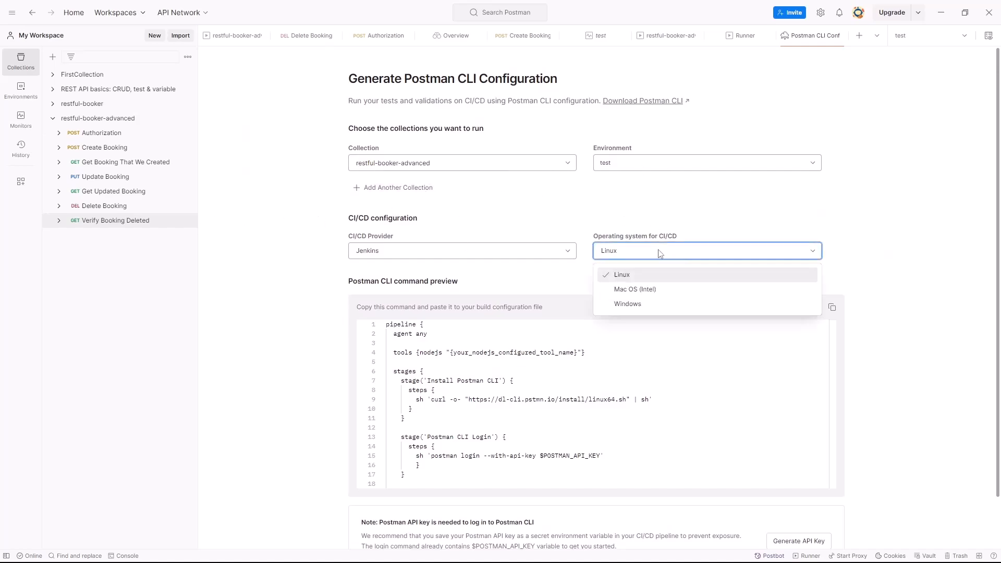
left_click(647, 304)
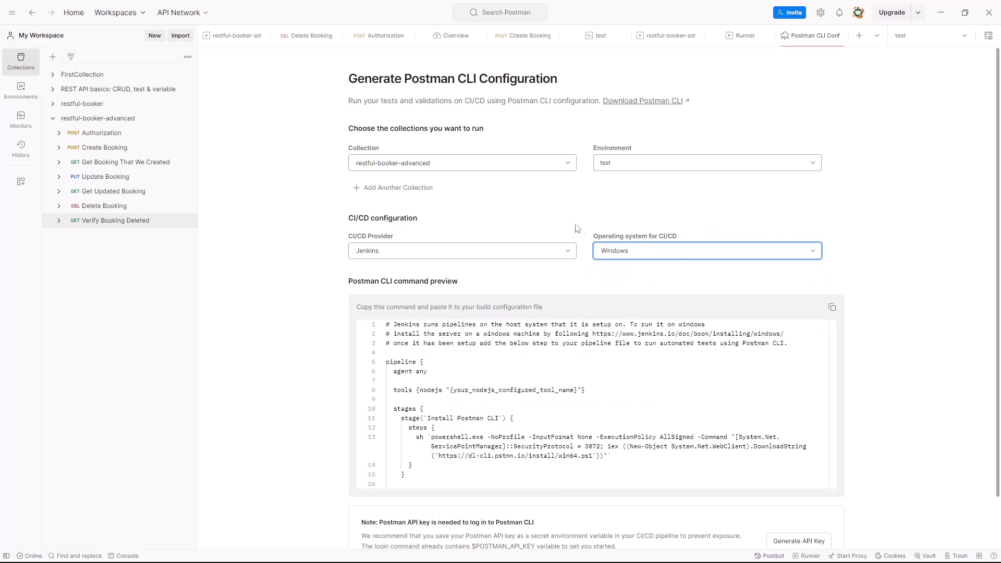
left_click(445, 252)
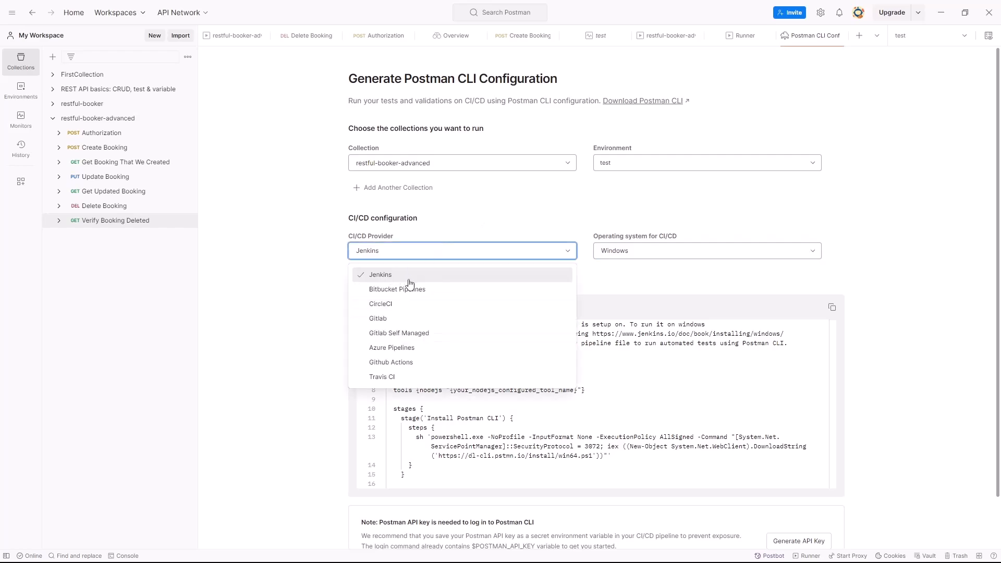
left_click(408, 351)
left_click(675, 253)
left_click(650, 289)
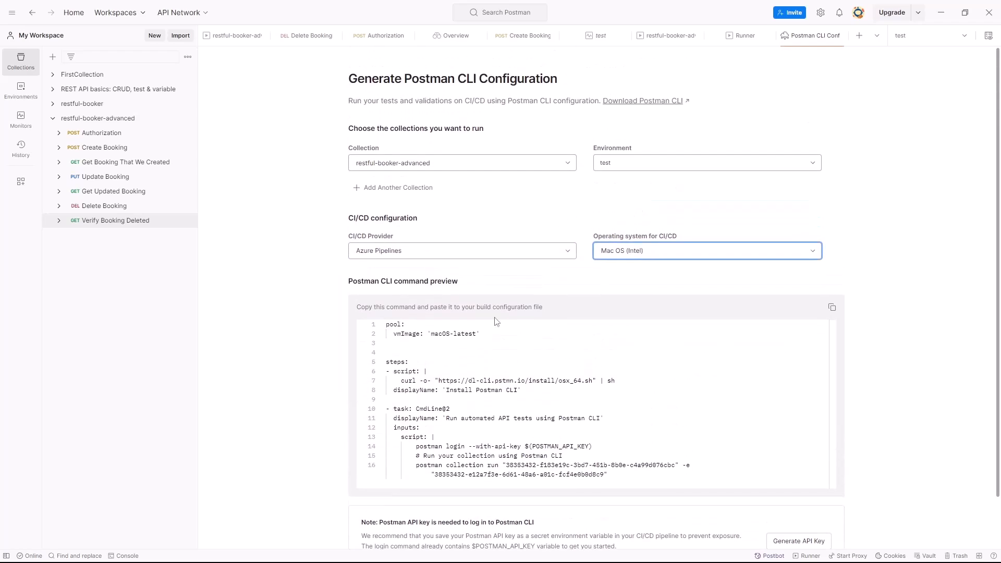
- Examine the pool image and the Postman CLI install step in the generated Azure pipeline script
scroll(417, 302, "down", 1)
left_click_drag(485, 283, 387, 273)
left_click(462, 301)
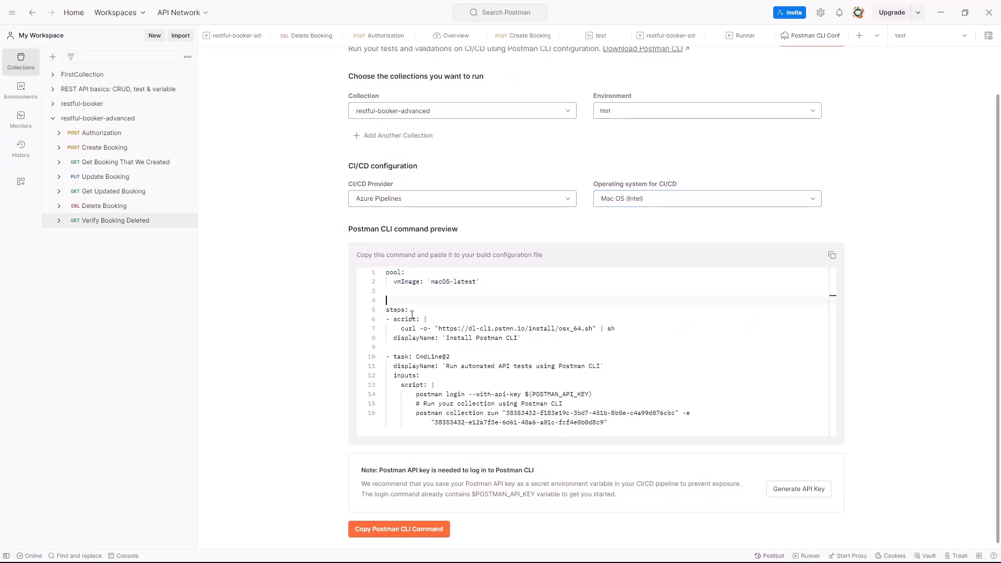
scroll(495, 343, "down", 1)
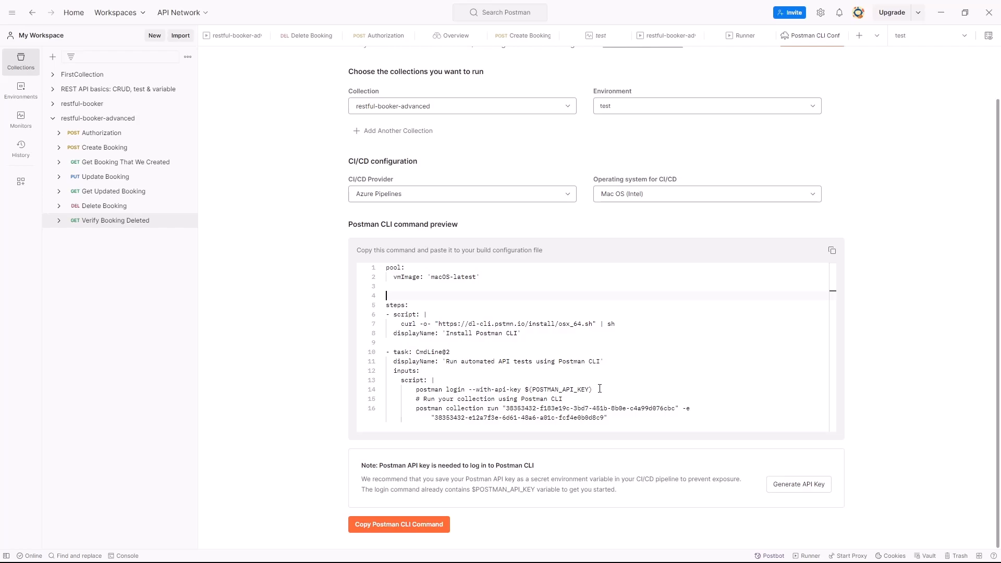
- Examine the script's API key login line, its automated test task and the collection and environment IDs of the run command
left_click_drag(600, 389, 465, 390)
left_click(653, 414)
key("ctrl+shift+Home")
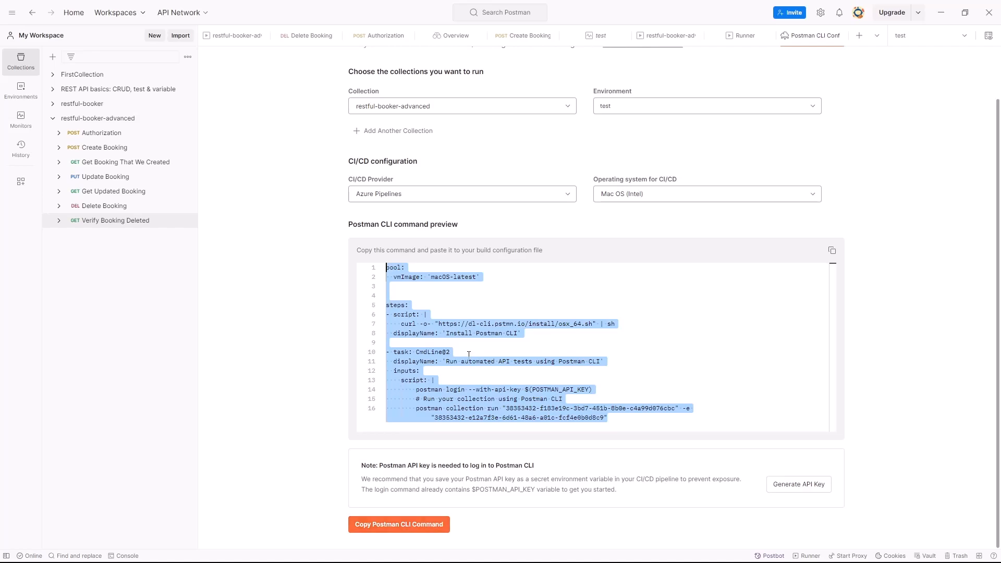
left_click_drag(464, 362, 465, 353)
double_click(537, 362)
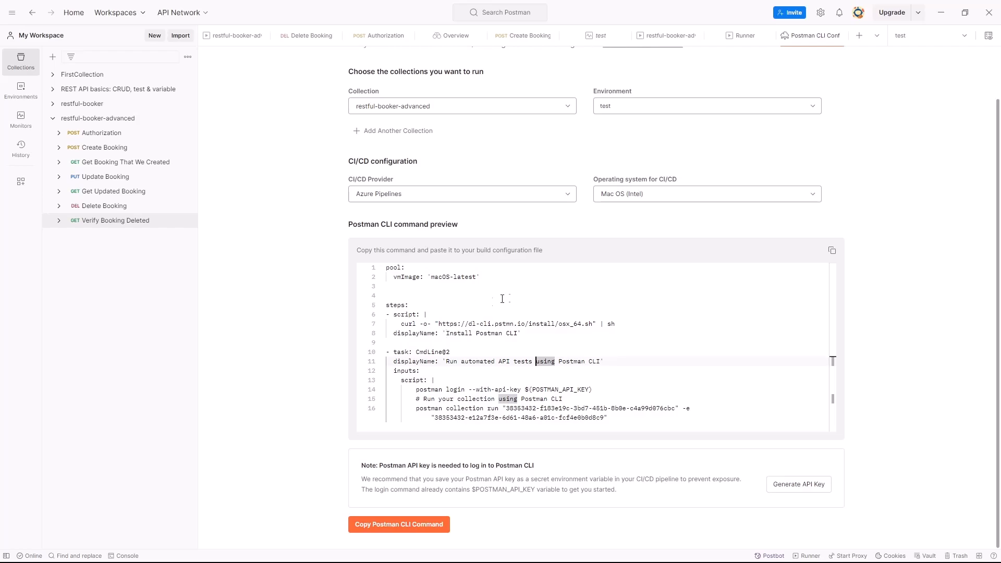
left_click(562, 370)
left_click_drag(503, 410, 610, 419)
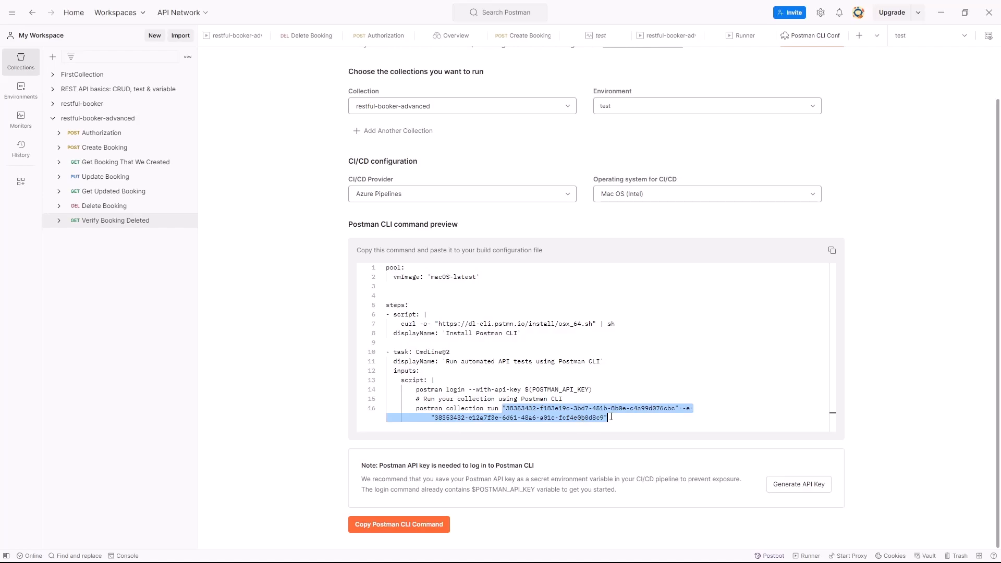
left_click(633, 382)
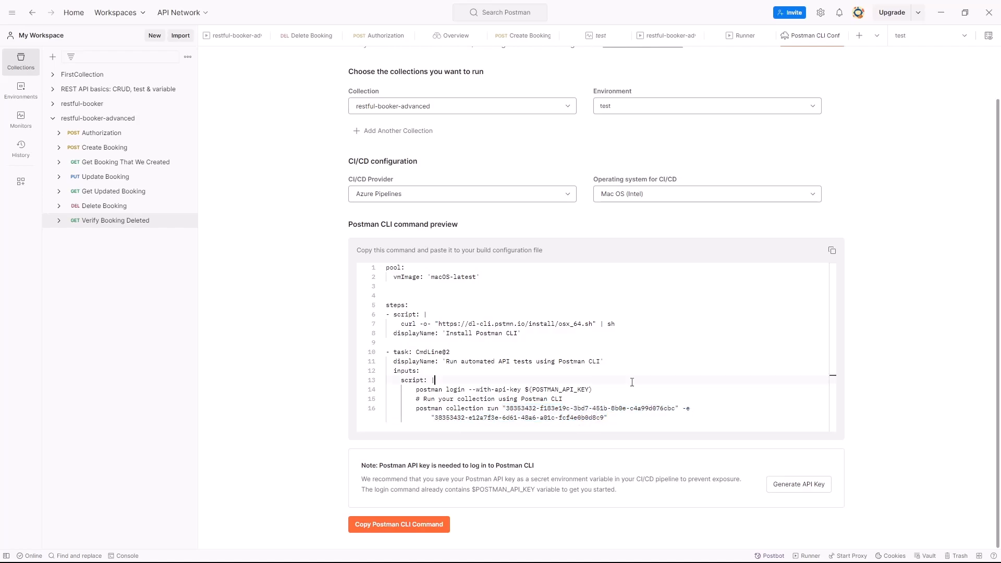
left_click(188, 279)
scroll(336, 176, "up", 2)
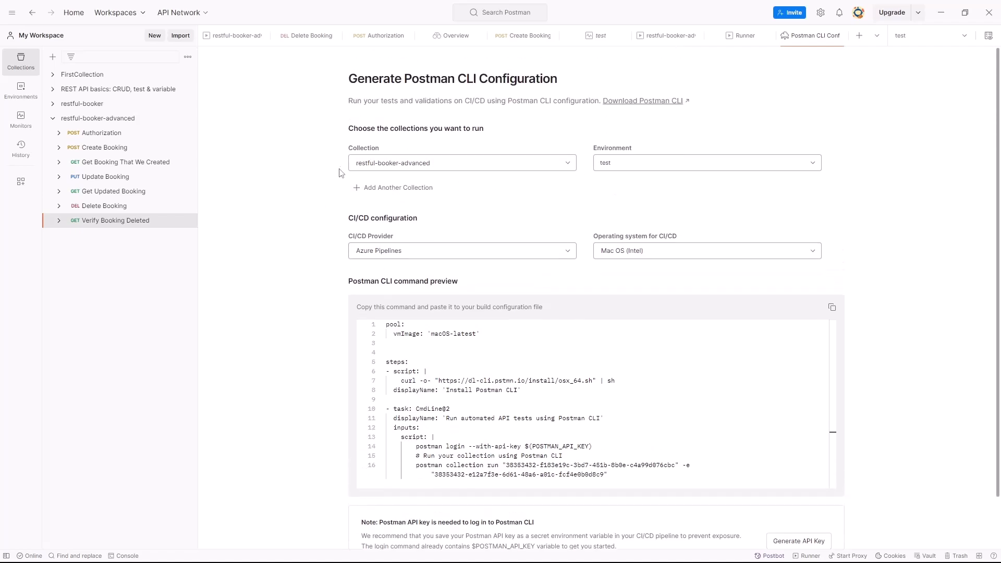
- Export the restful-booker-advanced collection in the Collection v2.1 format
left_click(55, 120)
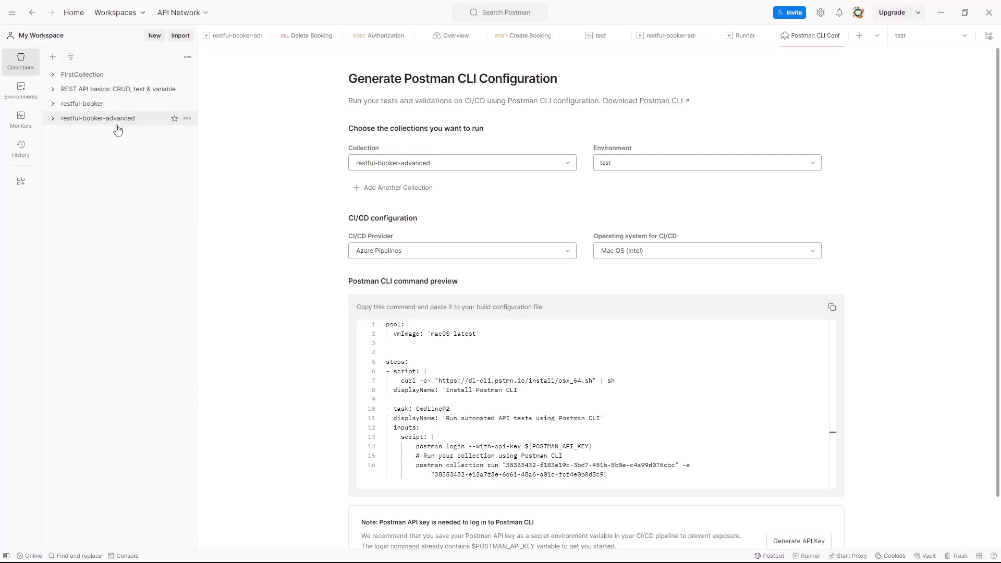
left_click(187, 120)
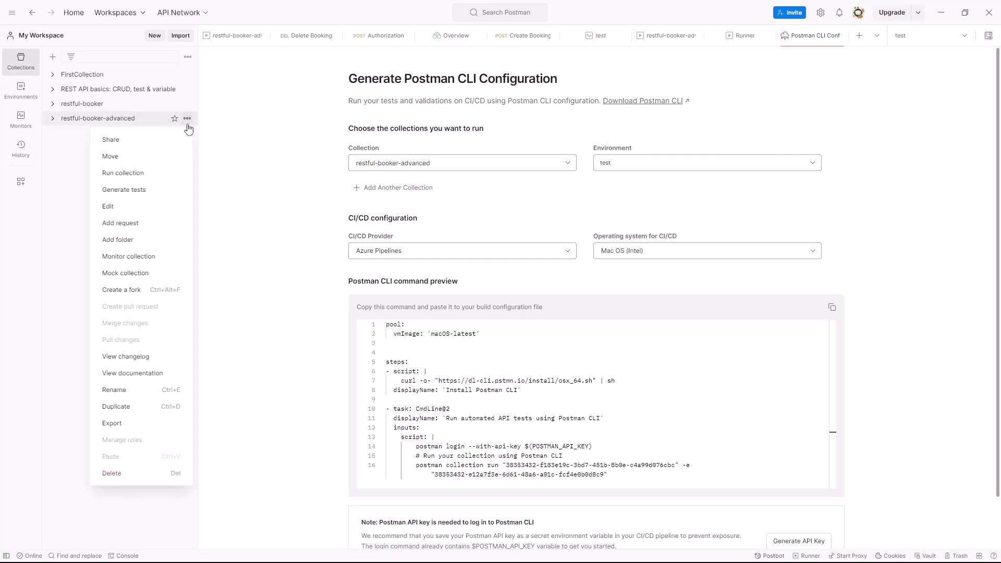
left_click(190, 124)
left_click(190, 124)
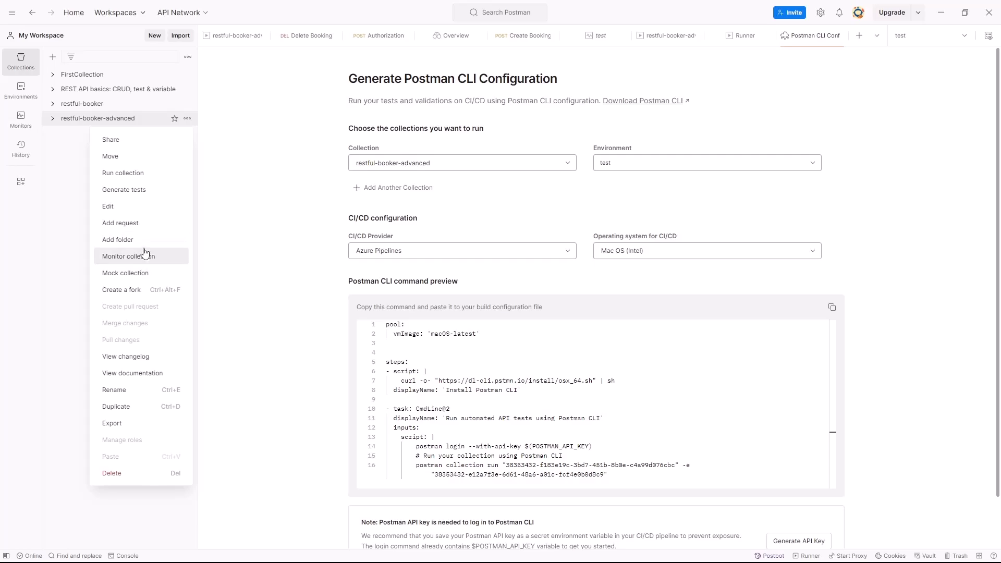
left_click(140, 425)
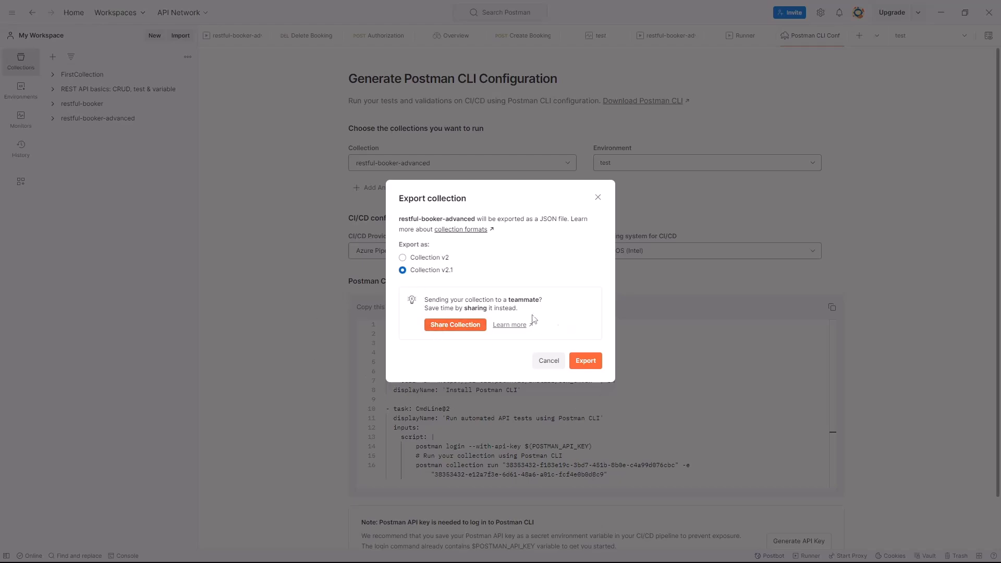
left_click(587, 362)
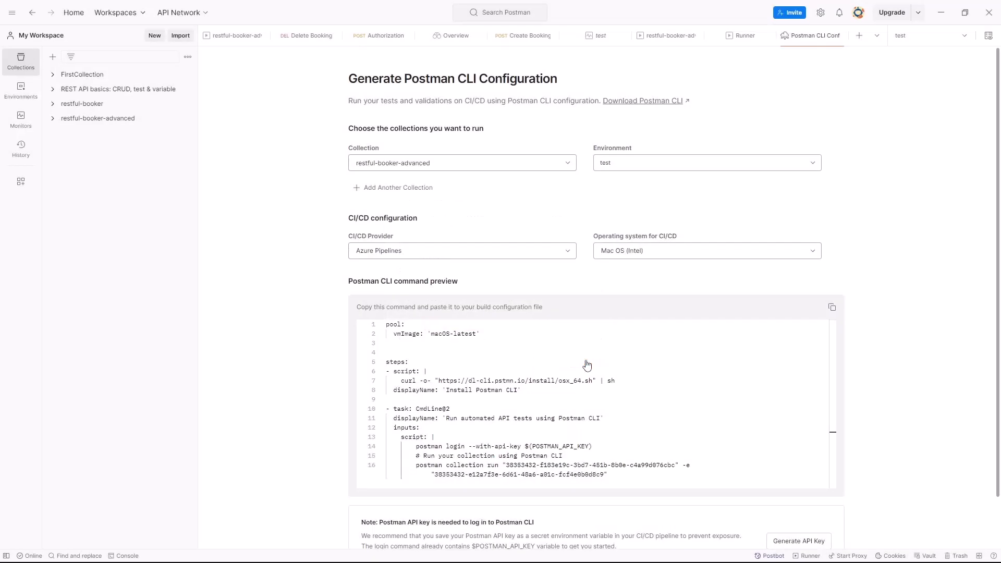
- Save the exported collection as restful-booker-advanced.postman_collection.json in the 10. postman automation folder
left_click(359, 333)
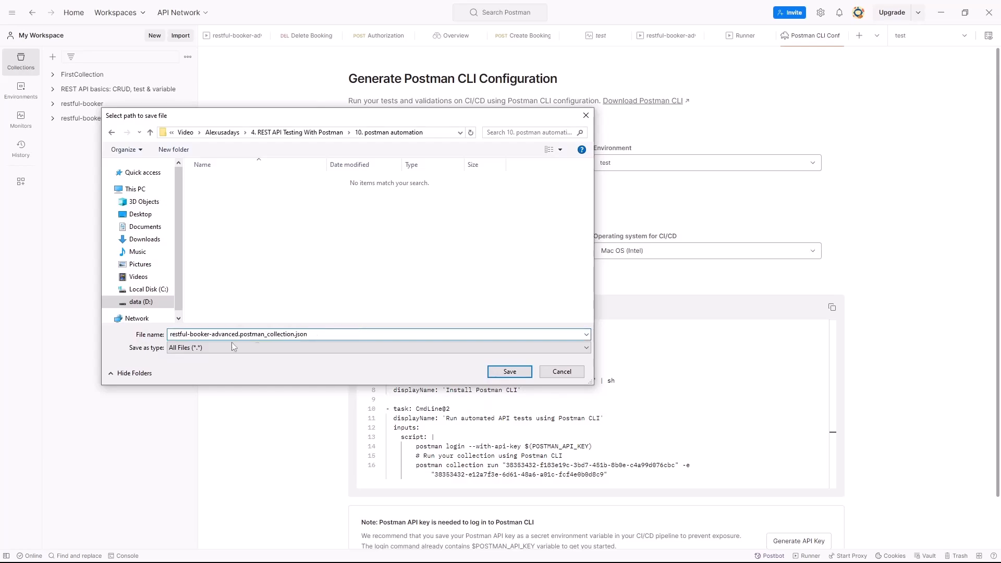
left_click_drag(201, 336, 234, 337)
left_click(241, 335)
left_click_drag(172, 335, 240, 336)
left_click(249, 336)
left_click(271, 335)
left_click(510, 372)
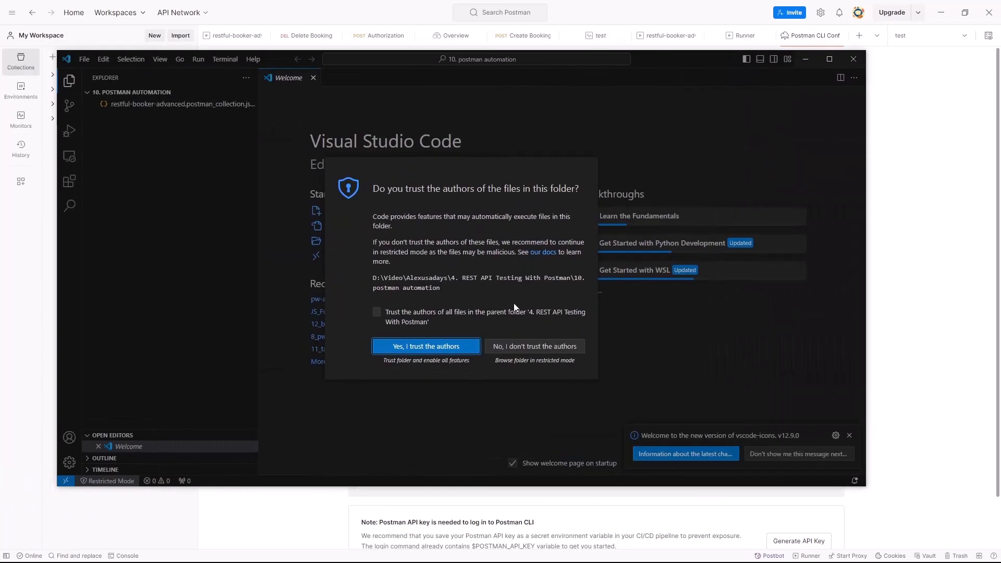
- In Visual Studio Code, trust the 10. postman automation folder's authors and open the exported collection JSON for viewing
left_click(436, 347)
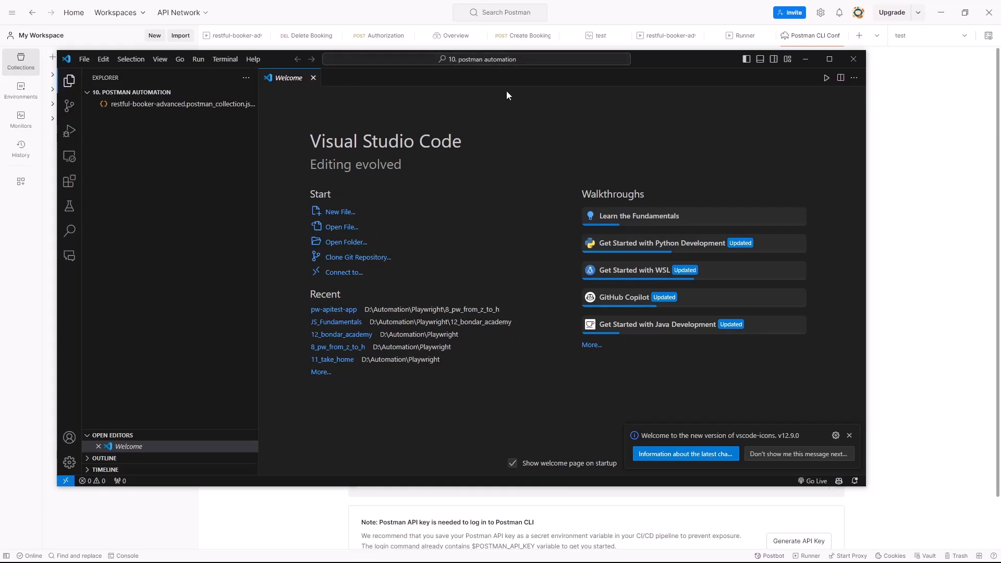
left_click_drag(295, 61, 450, 42)
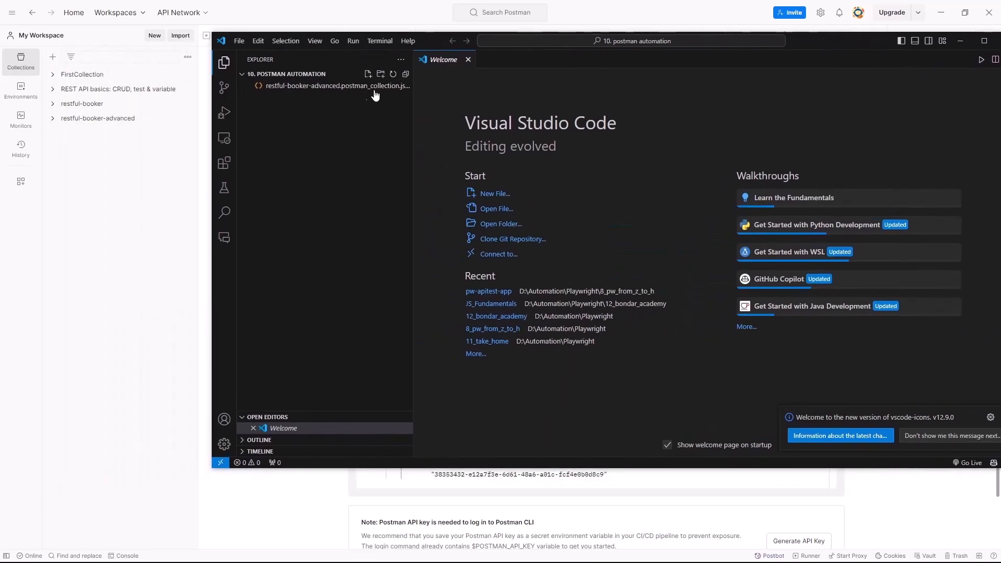
left_click_drag(413, 89, 530, 89)
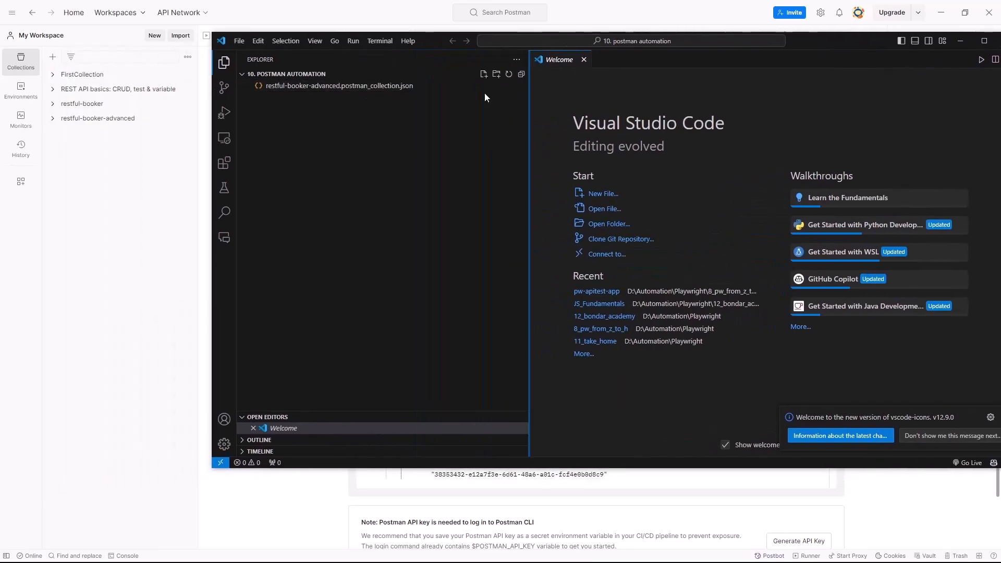
left_click(400, 87)
scroll(643, 234, "down", 20)
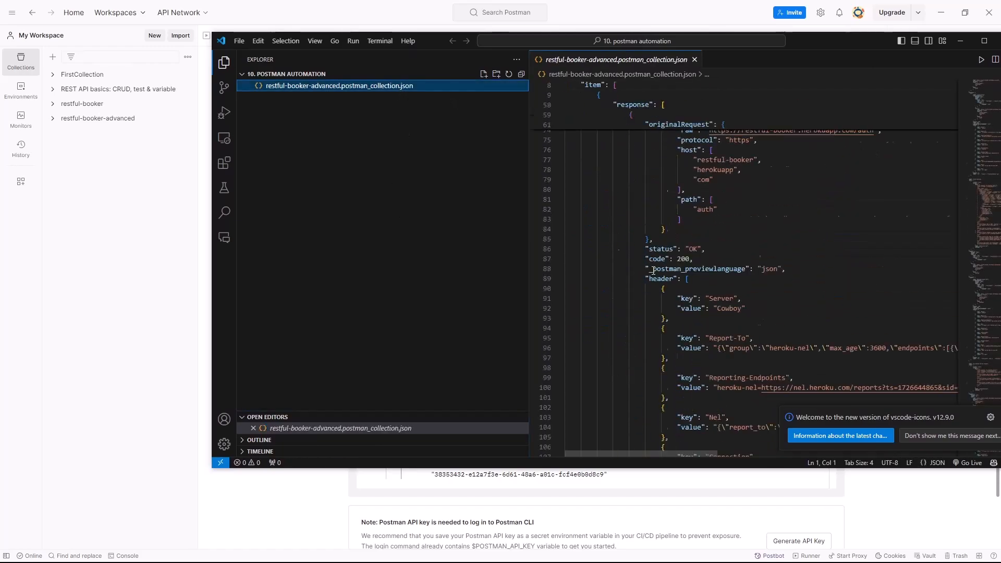
- Enlarge the Visual Studio Code window and dismiss the vscode-icons version notification
left_click_drag(212, 468, 362, 551)
left_click_drag(362, 363, 58, 342)
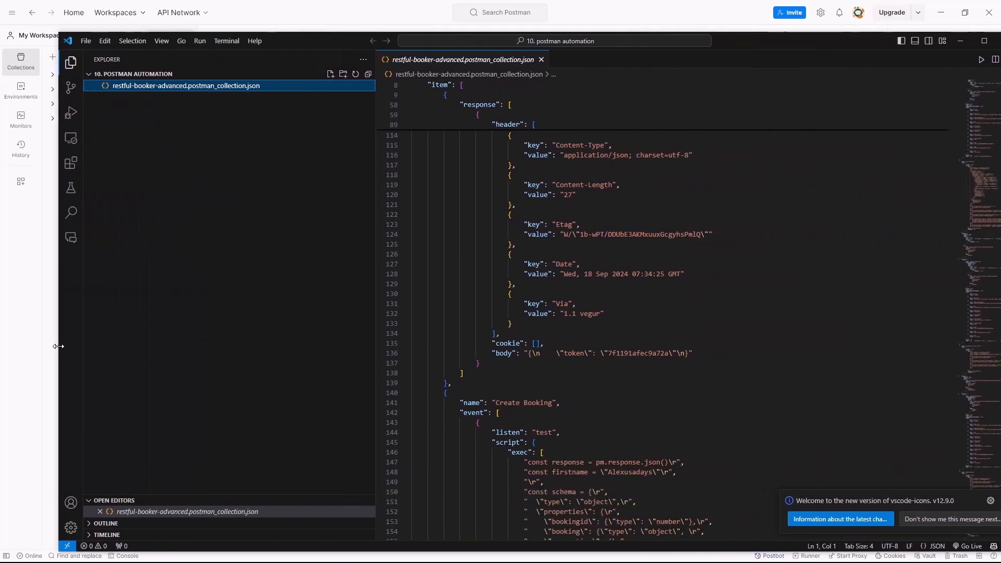
left_click_drag(933, 502, 878, 514)
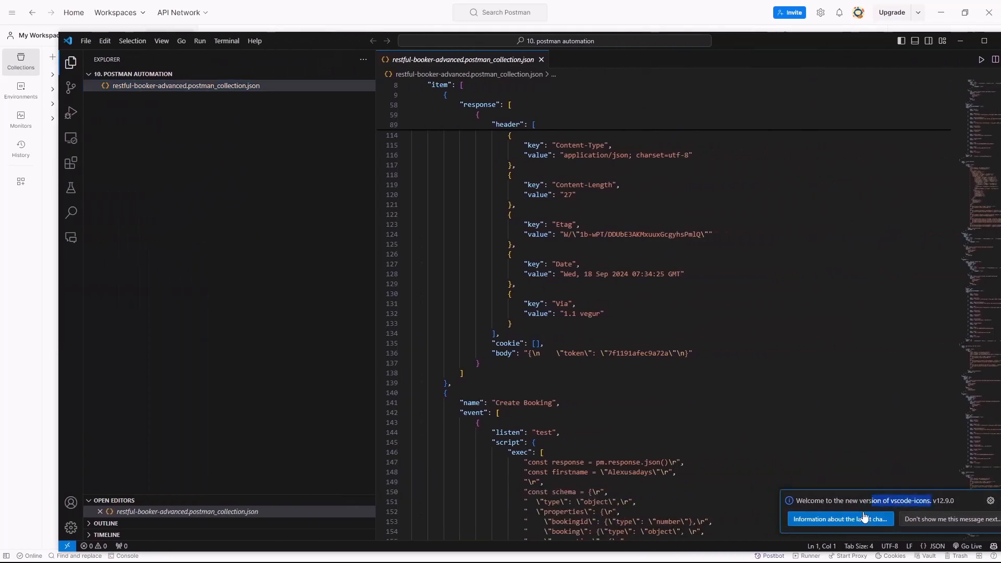
left_click(788, 464)
- Open a PowerShell terminal in the project folder and narrow the file explorer to widen the terminal
left_click(94, 546)
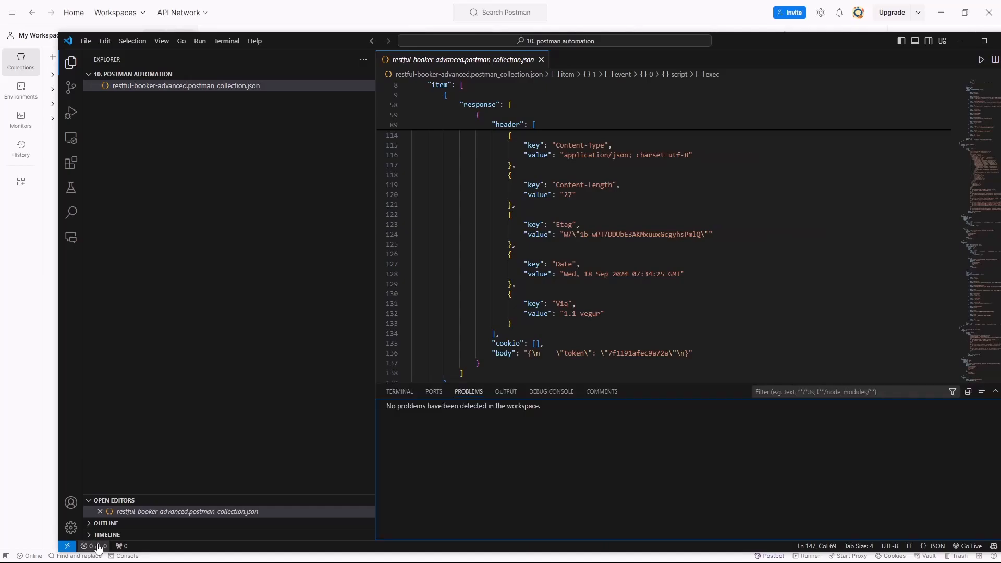
left_click(401, 394)
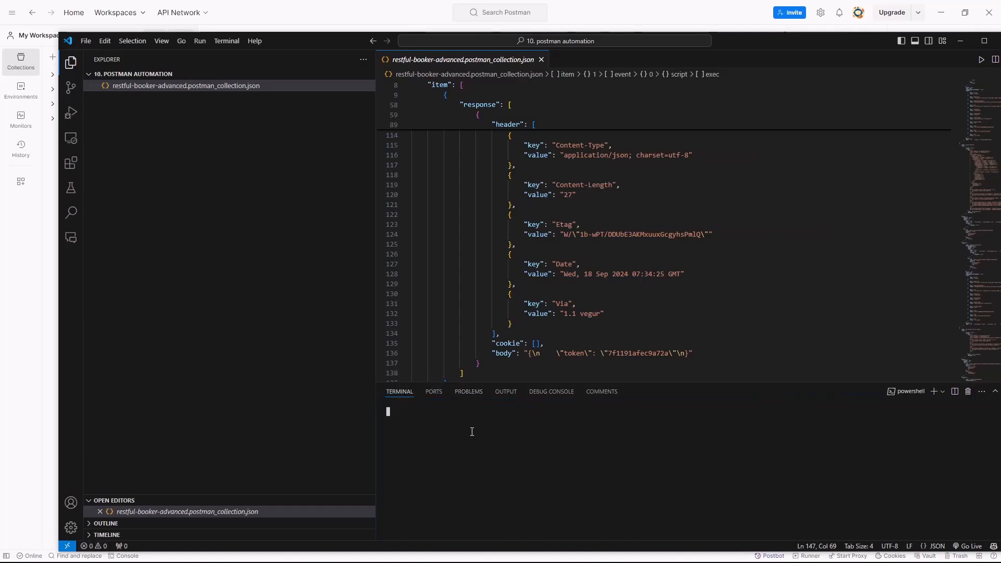
left_click(436, 395)
left_click(399, 394)
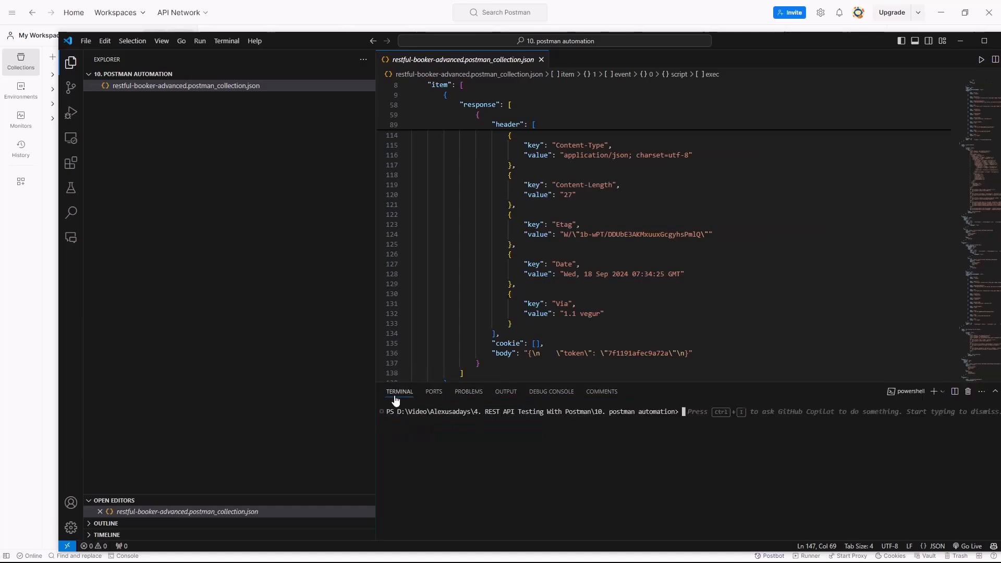
left_click_drag(377, 407, 156, 397)
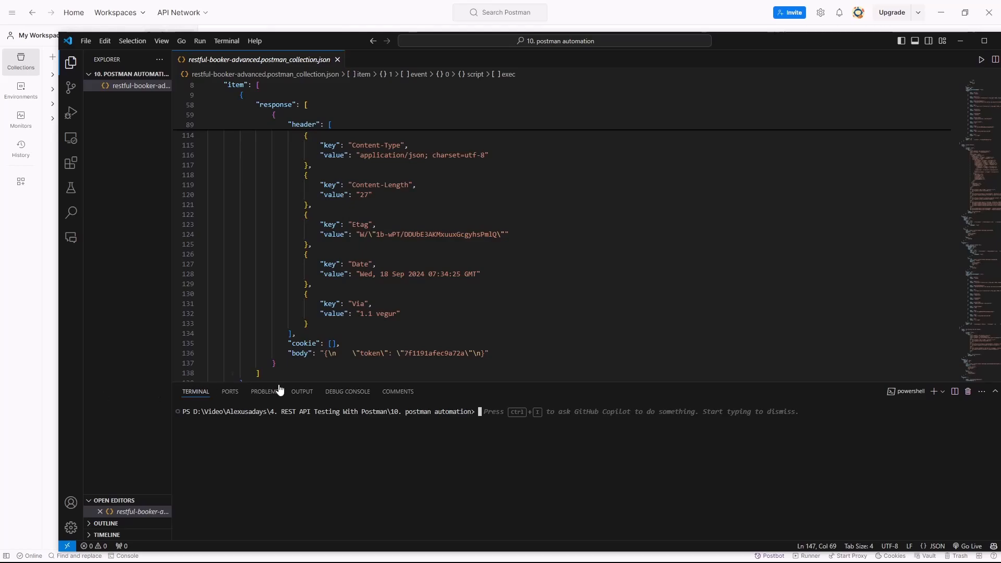
- Install Newman globally with the command npm install -g newman
left_click_drag(391, 447, 390, 453)
type("npm om")
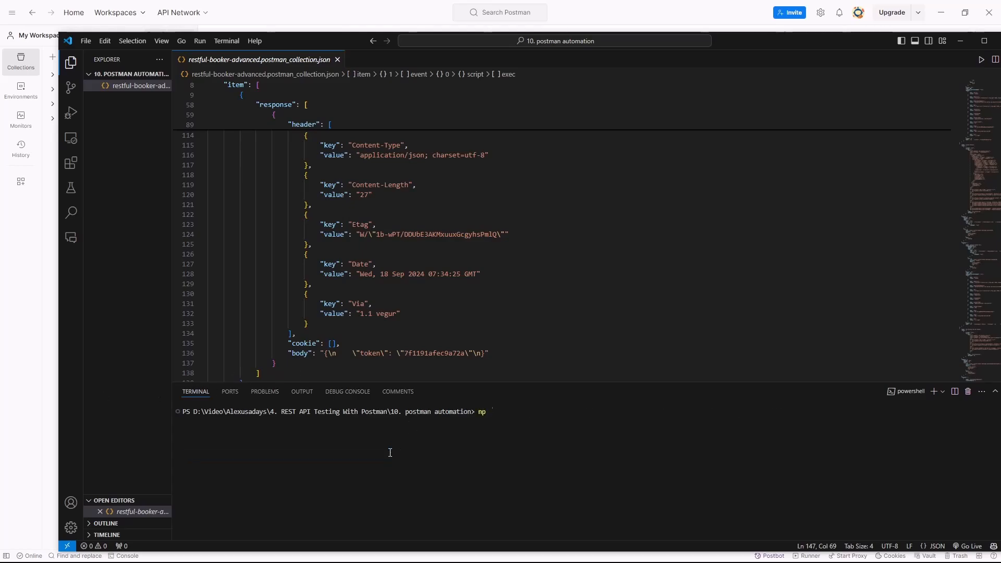
key("BackSpace")
key("BackSpace")
type("ins")
type("tall")
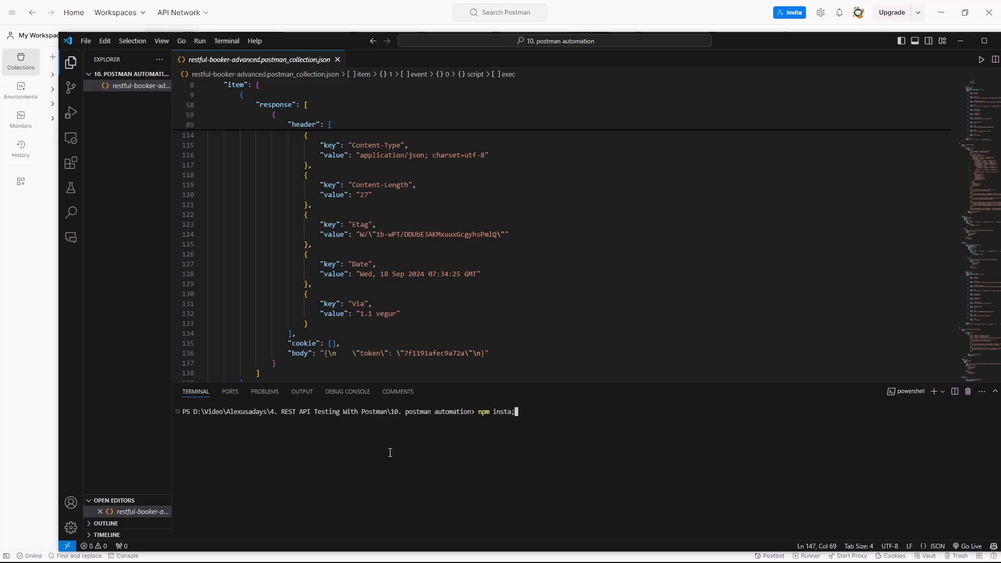
type(" -g newman")
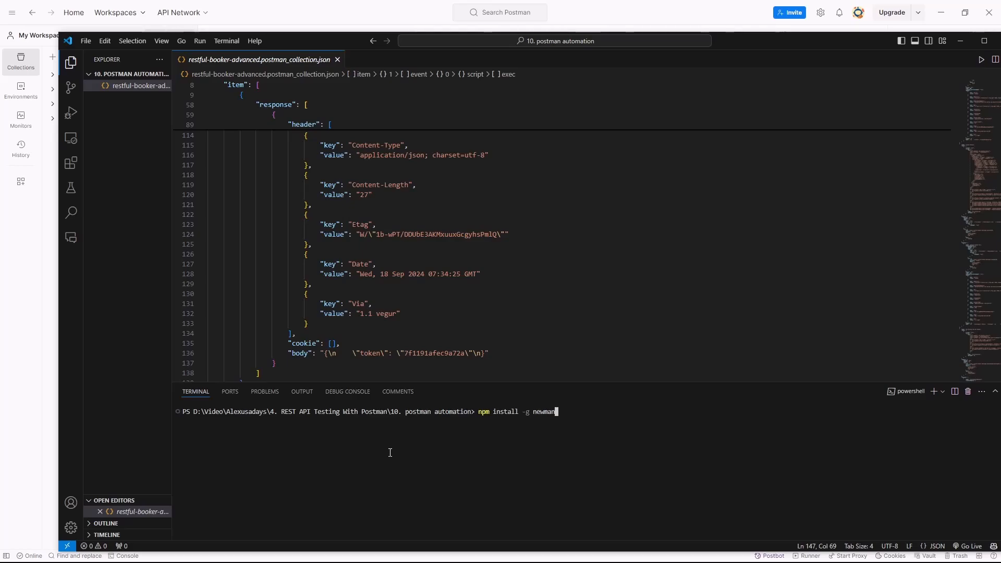
key("Return")
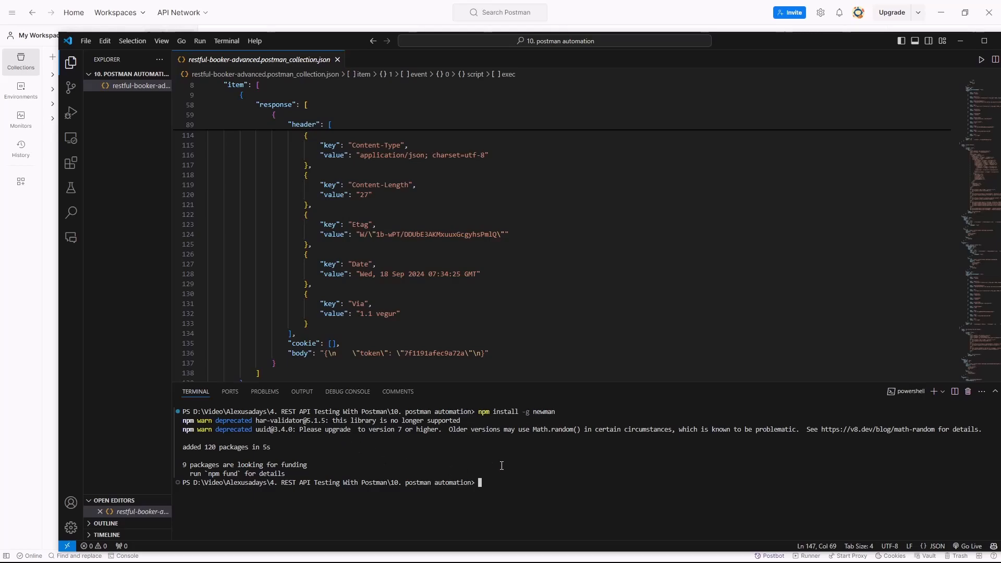
- Initialize the project folder with npm init -y and clear the terminal
type("npm ")
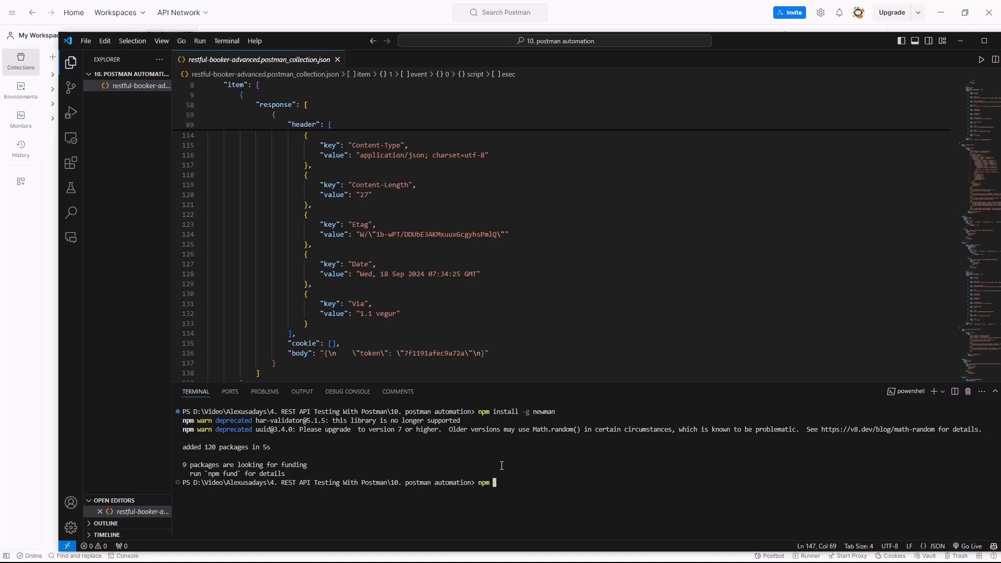
type("init -y")
key("Return")
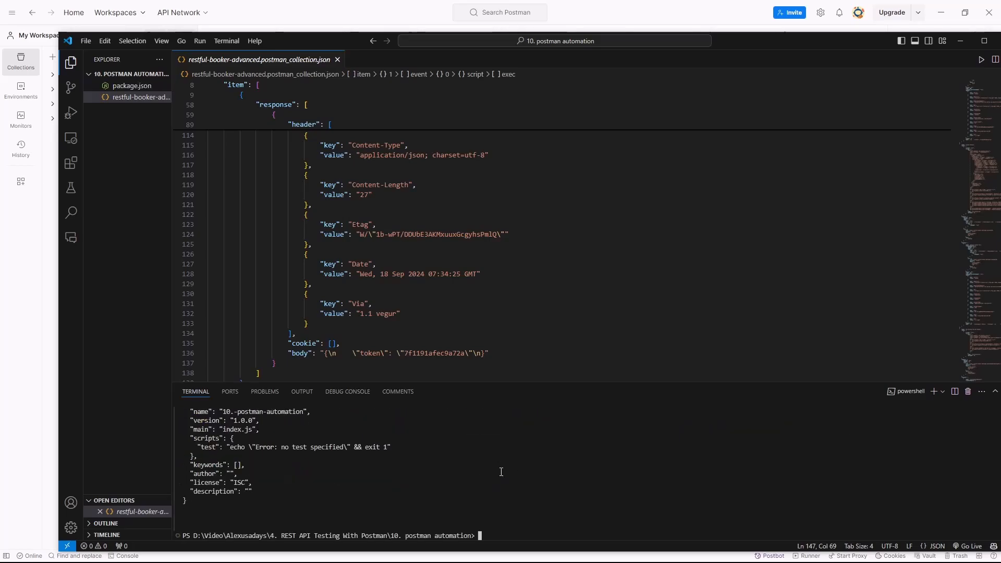
type("clear")
key("Return")
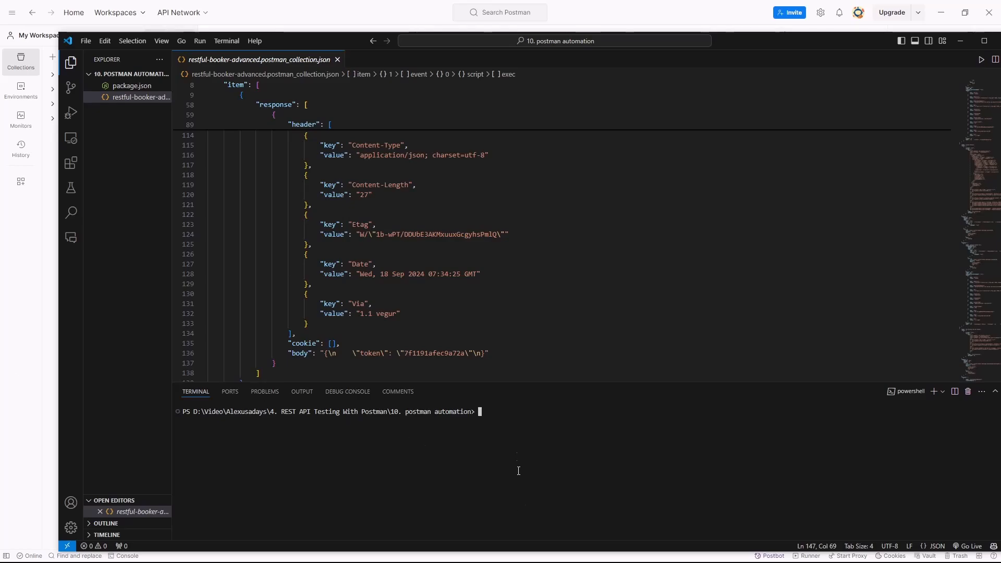
- Check the installed Newman version with newman -v
left_click_drag(518, 464, 515, 452)
type("newman -v")
key("Return")
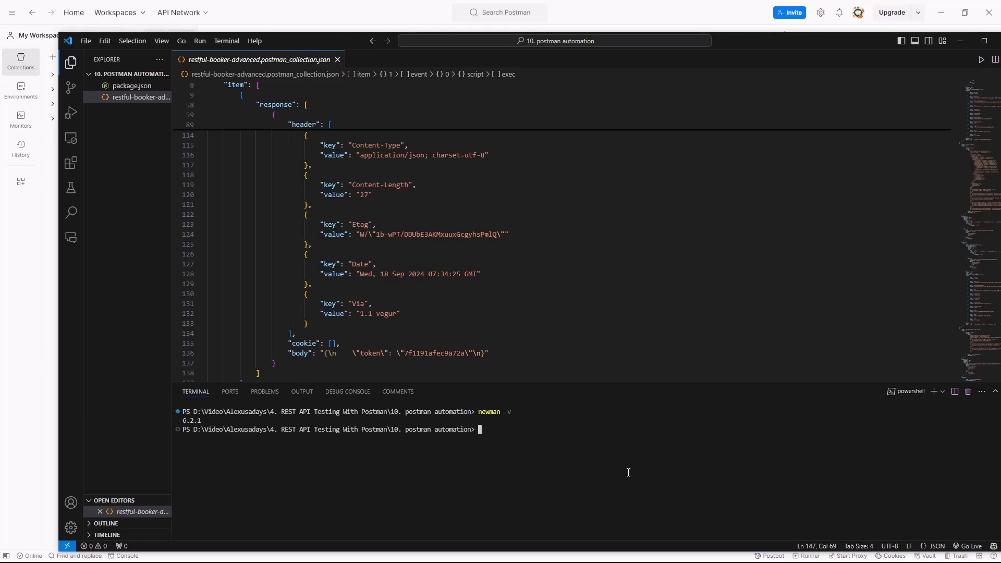
- Run the exported collection with newman run .\restful-booker-advanced.postman_collection.json
type("new")
type(",am")
key("BackSpace")
key("BackSpace")
key("BackSpace")
type("man run .")
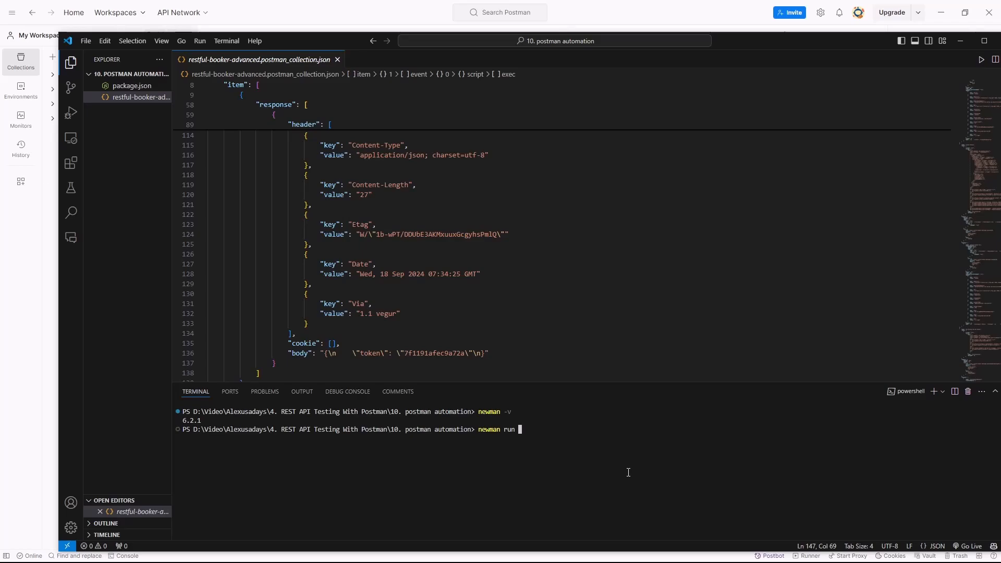
key("Tab")
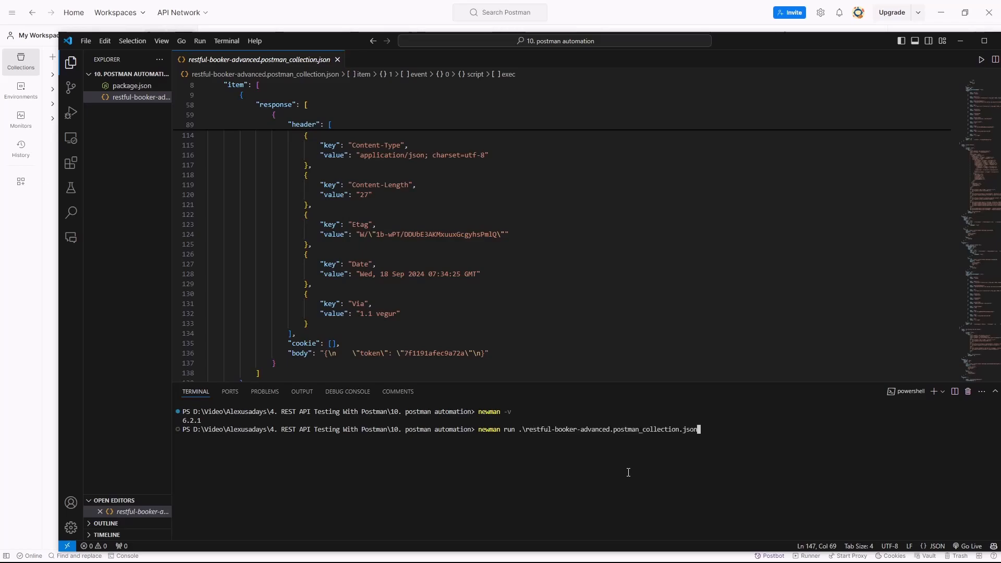
key("Return")
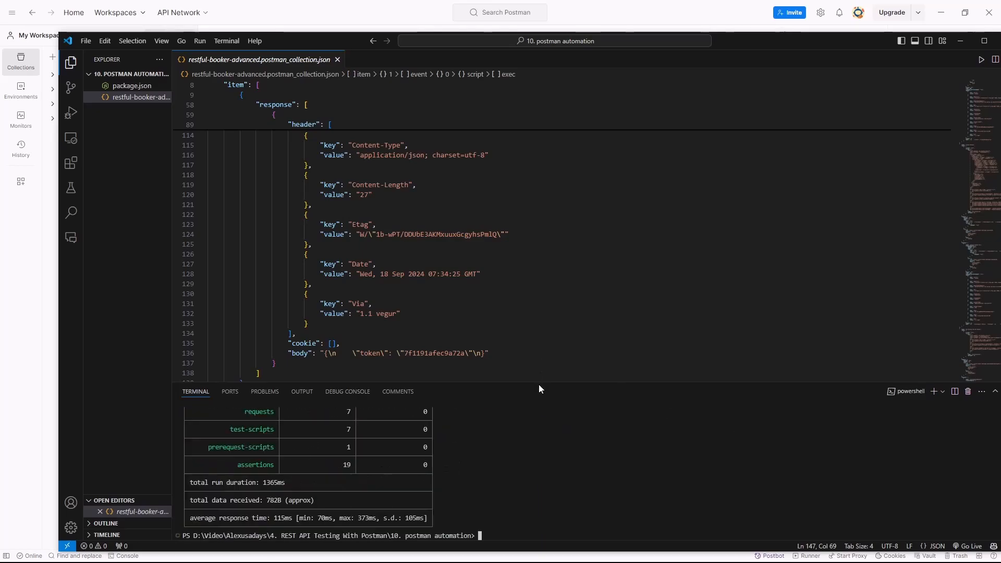
- Enlarge the terminal and examine the Newman run command, the checks of each request and the summary table
left_click_drag(539, 383, 506, 173)
scroll(243, 265, "up", 10)
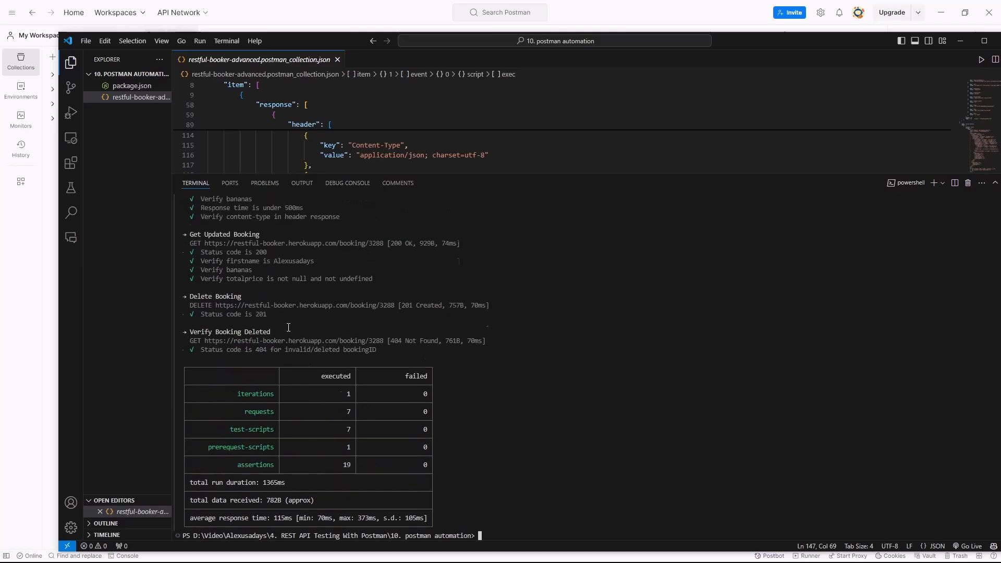
scroll(240, 282, "up", 3)
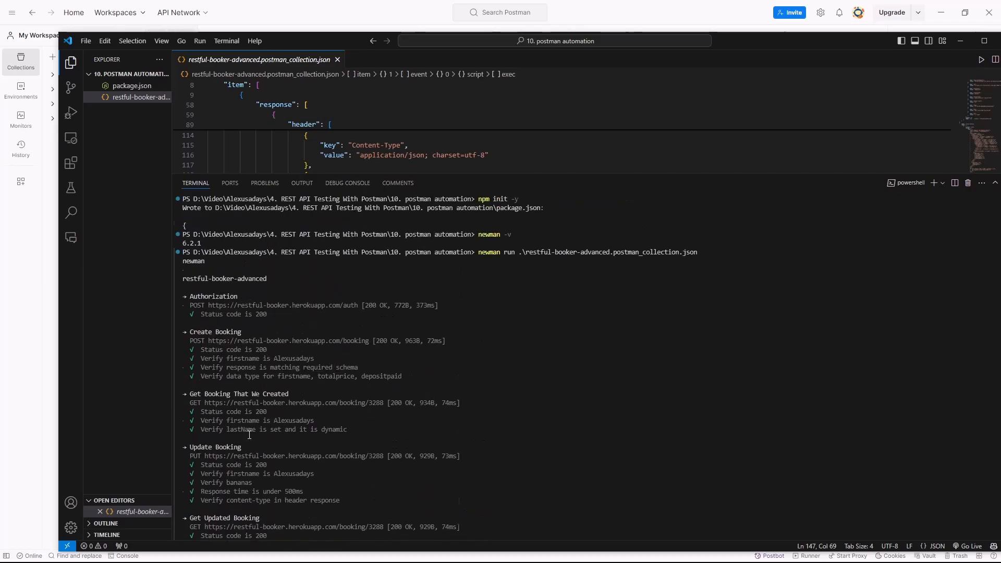
scroll(249, 432, "down", 4)
scroll(666, 312, "up", 6)
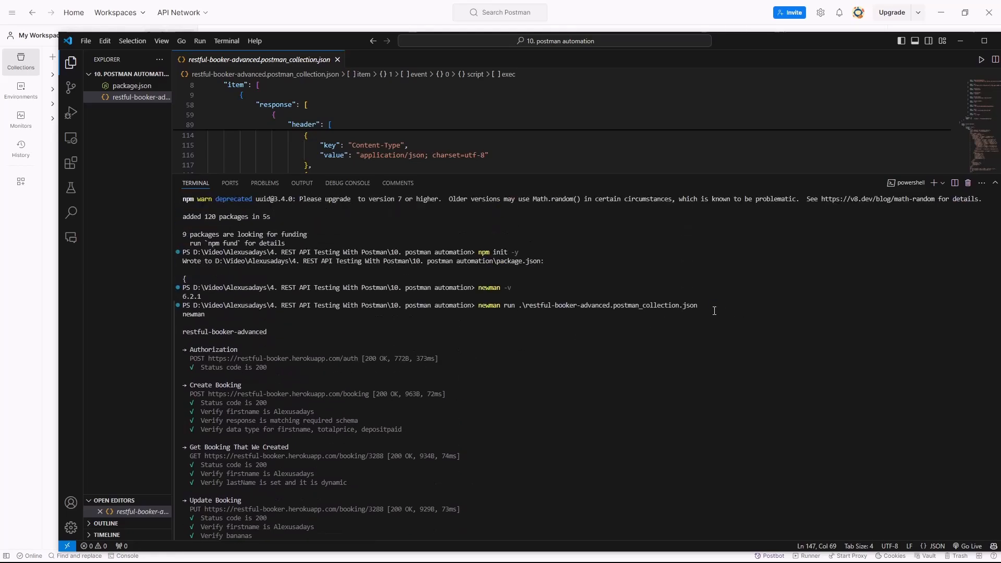
left_click_drag(479, 305, 728, 305)
left_click(723, 359)
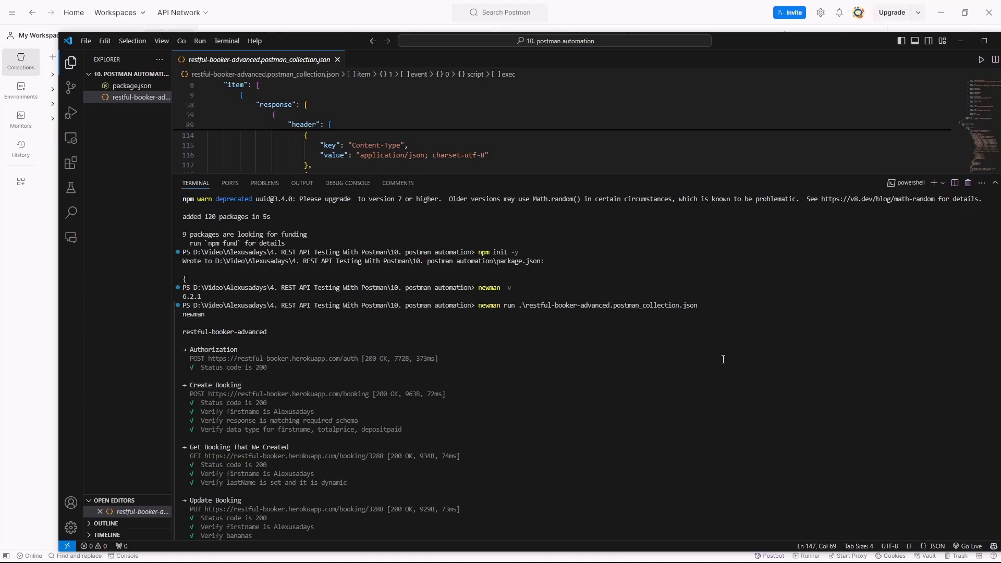
left_click_drag(479, 309, 702, 316)
left_click(740, 330)
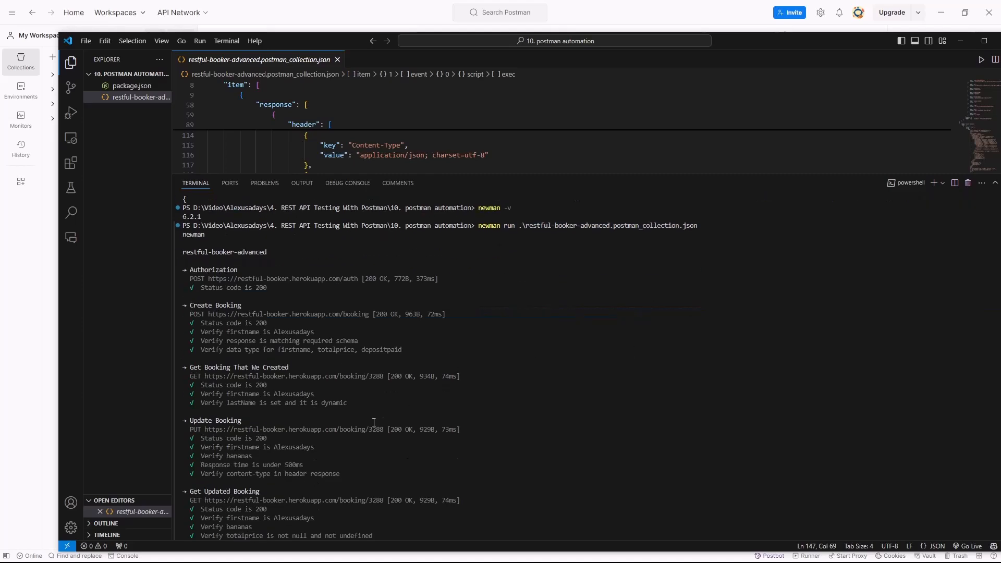
- Run the exported collection with newman run .\restful-booker-advanced.postman_collection.json -r html --reporter-html-export newman-report.html
left_click_drag(540, 429, 584, 431)
key("Up")
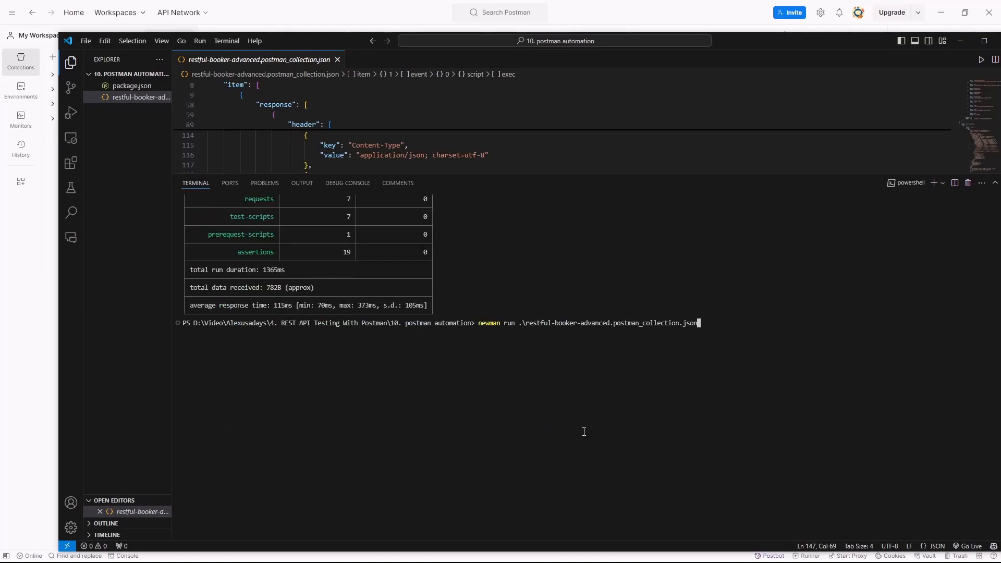
type("-")
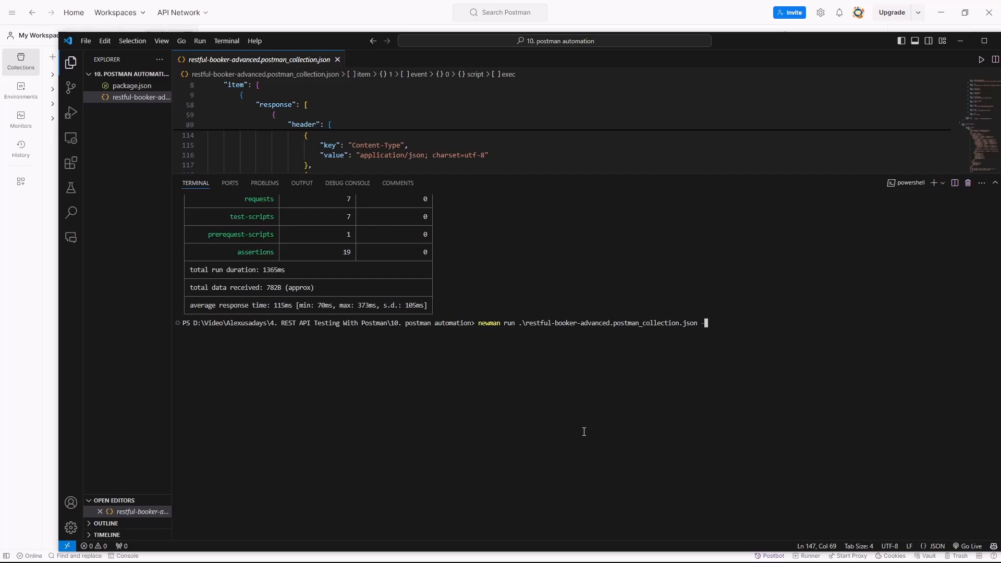
type("r html --")
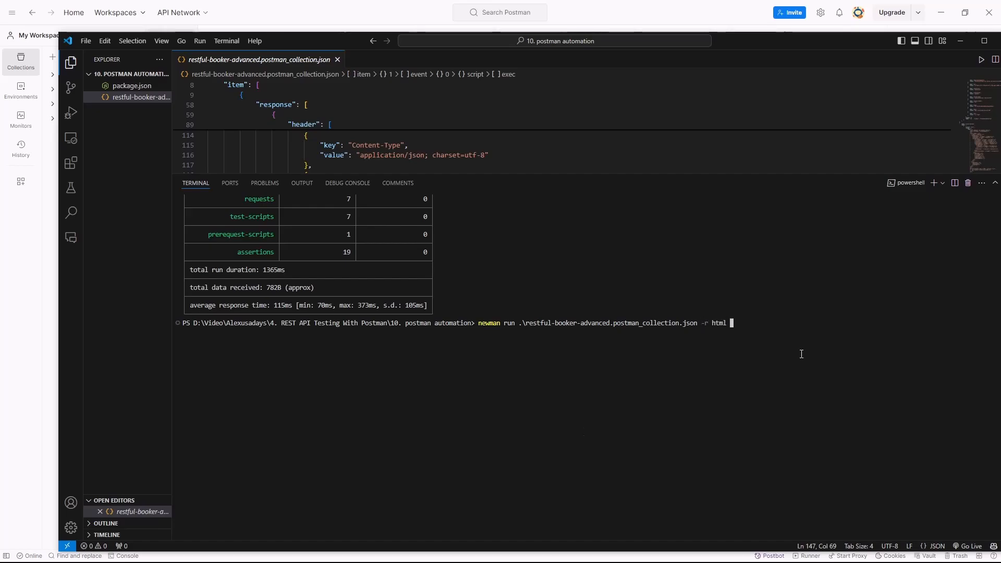
type("reporter")
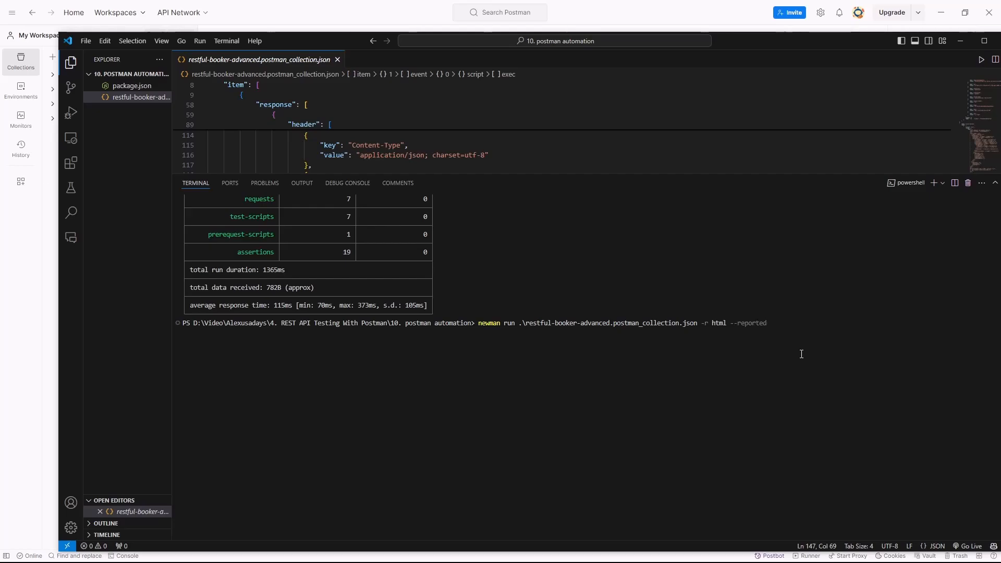
type("-")
type("html")
type("-")
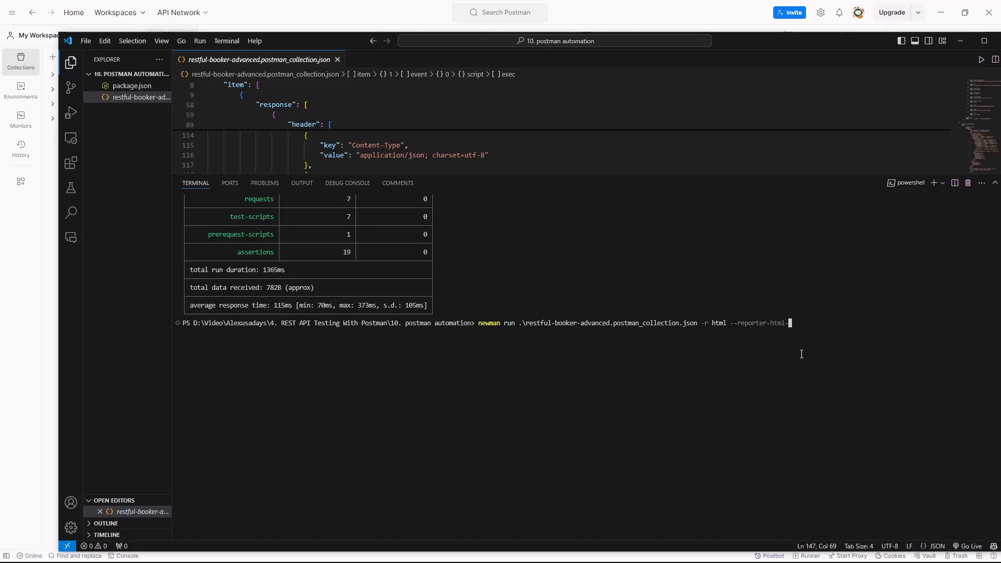
type("export newman-report")
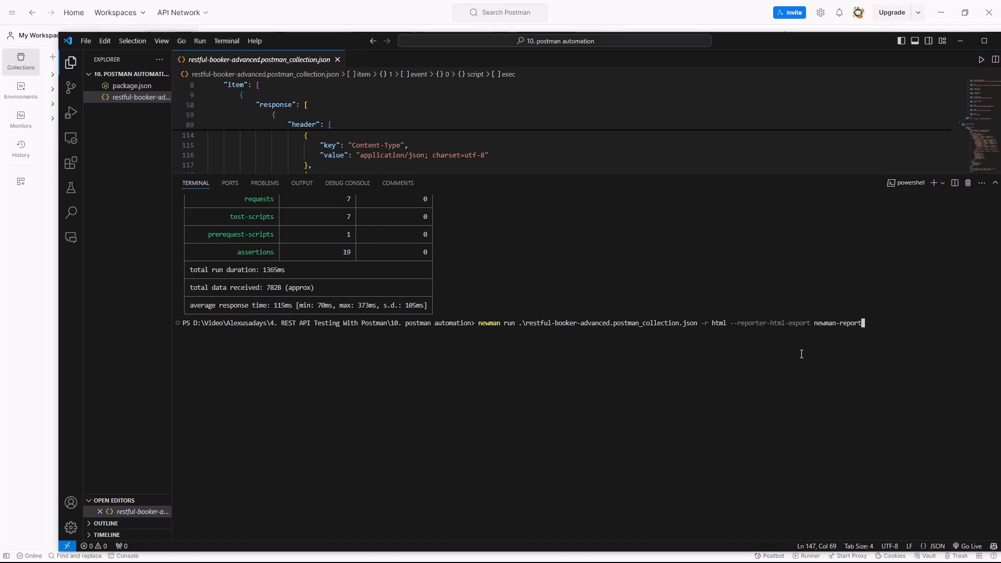
type(".html")
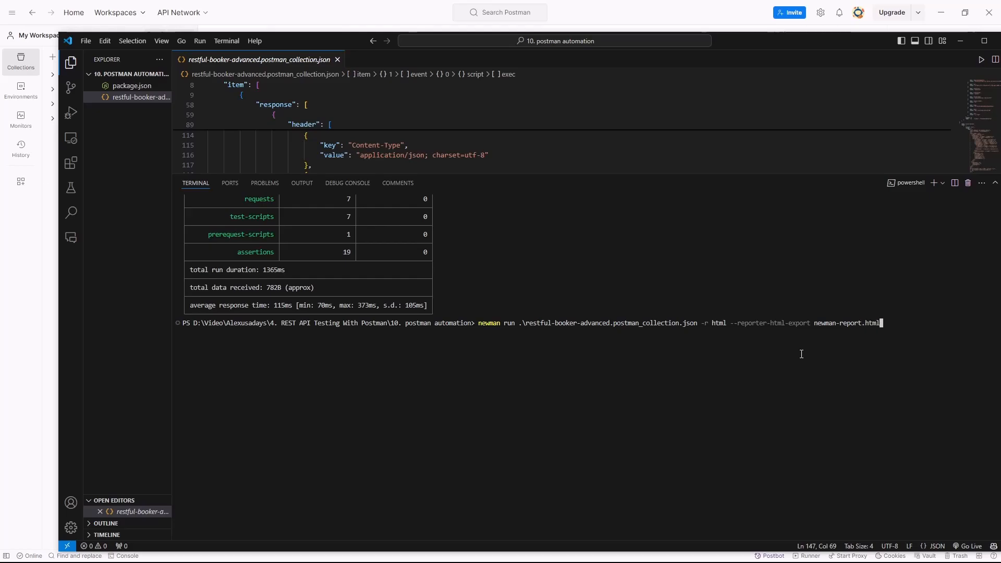
key("Return")
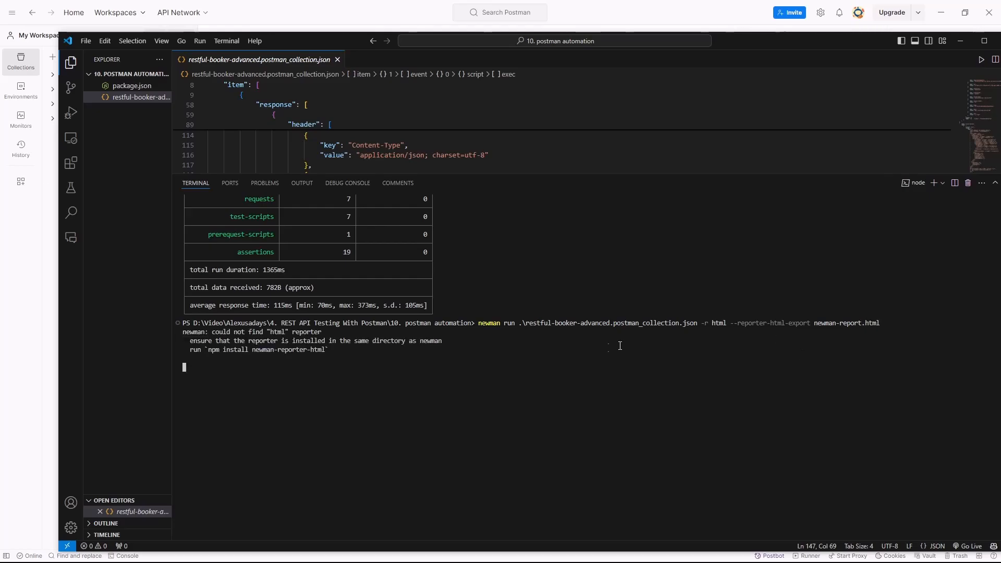
- Show package.json above a smaller terminal and install the HTML reporter with npm install newman-reporter-html
left_click_drag(208, 350, 325, 350)
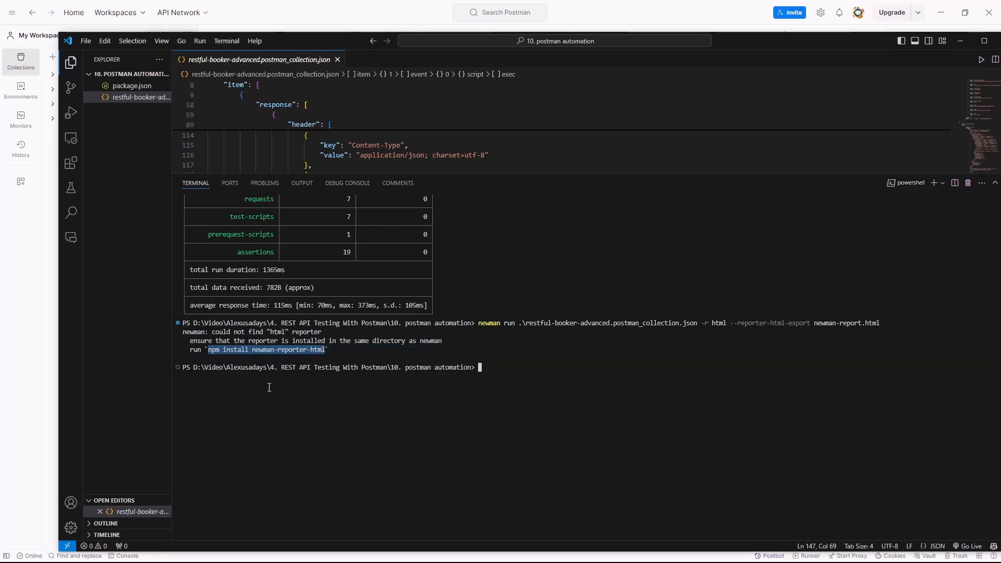
left_click(556, 387)
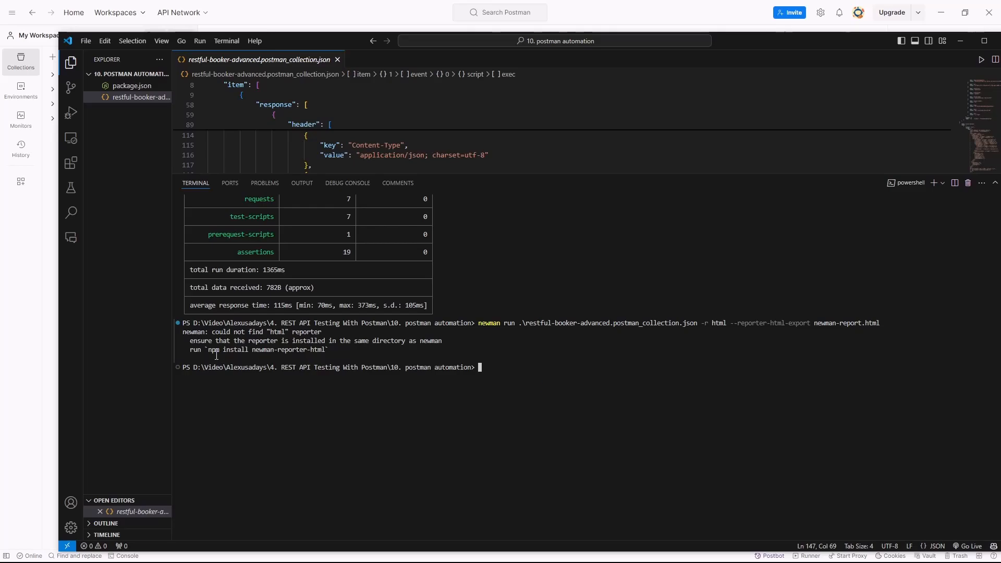
left_click_drag(208, 350, 326, 353)
key("ctrl+c")
key("ctrl+v")
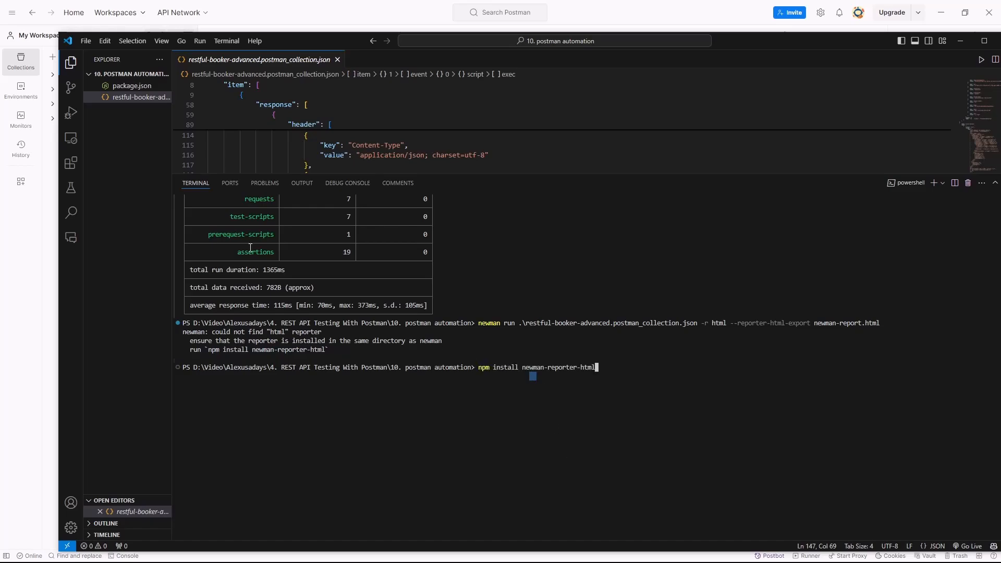
left_click(132, 85)
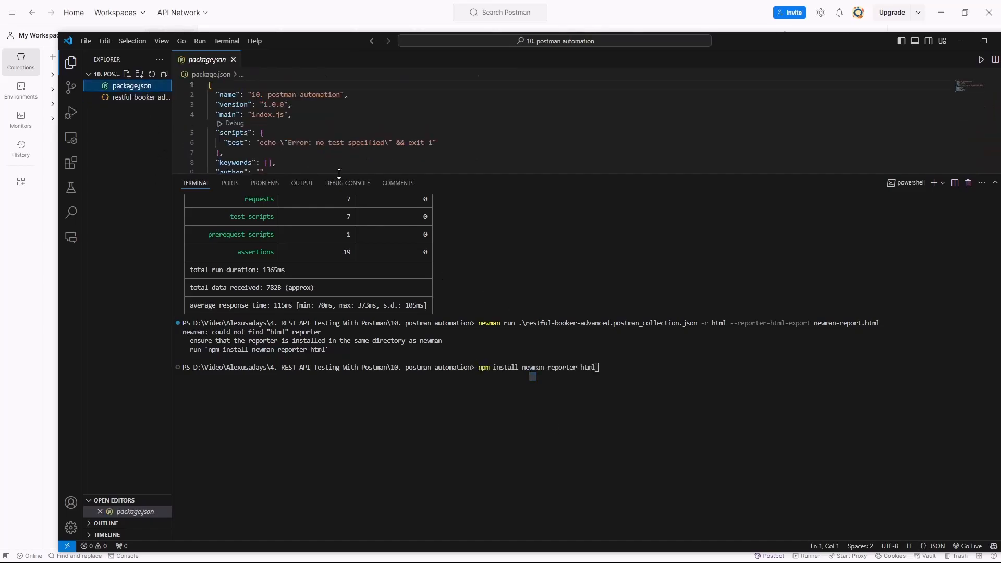
left_click_drag(339, 174, 339, 255)
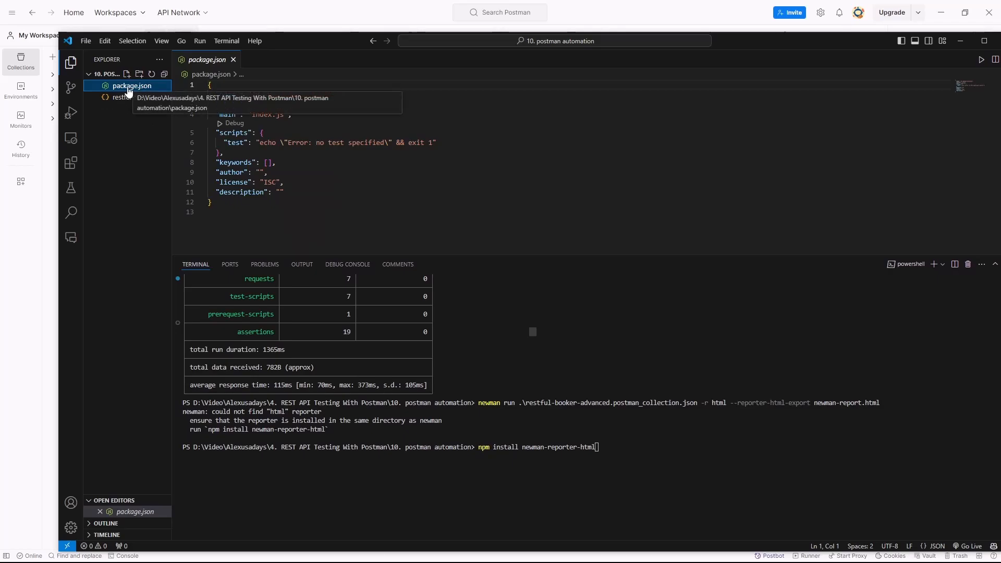
left_click(655, 450)
key("Return")
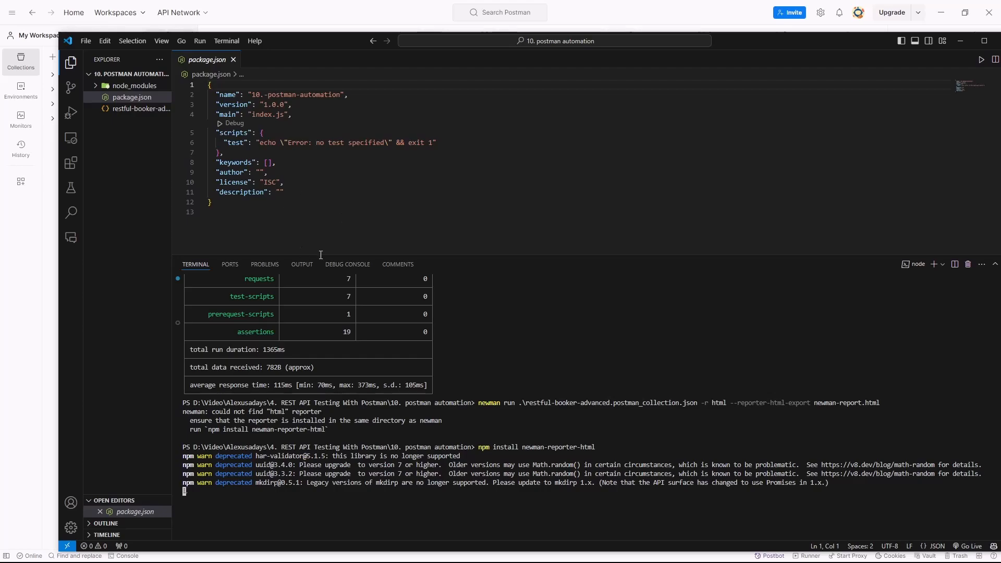
left_click_drag(213, 211, 373, 218)
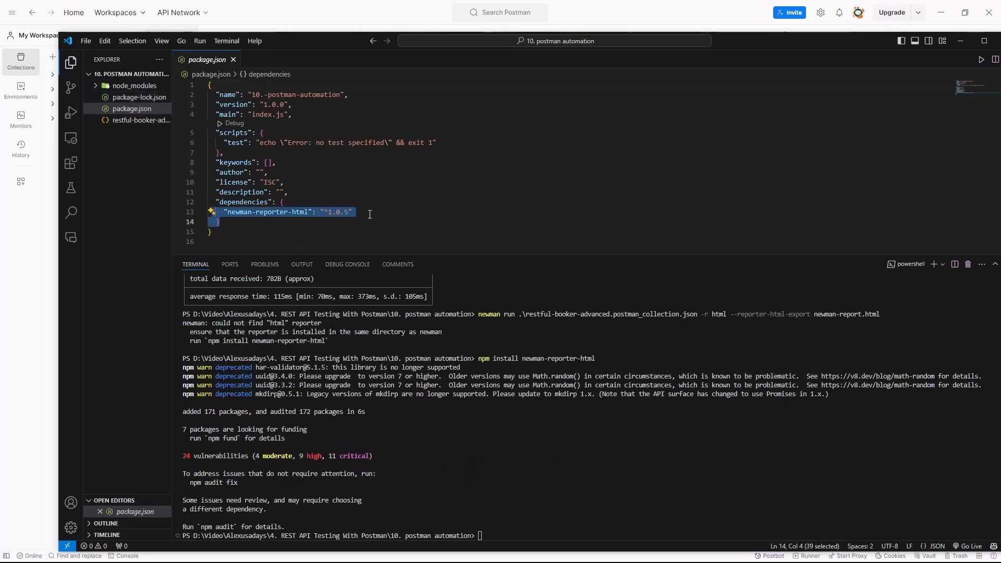
- Clear the terminal and try to rerun the collection with the html reporter, exporting to newman-report.html
left_click(527, 448)
type("clea")
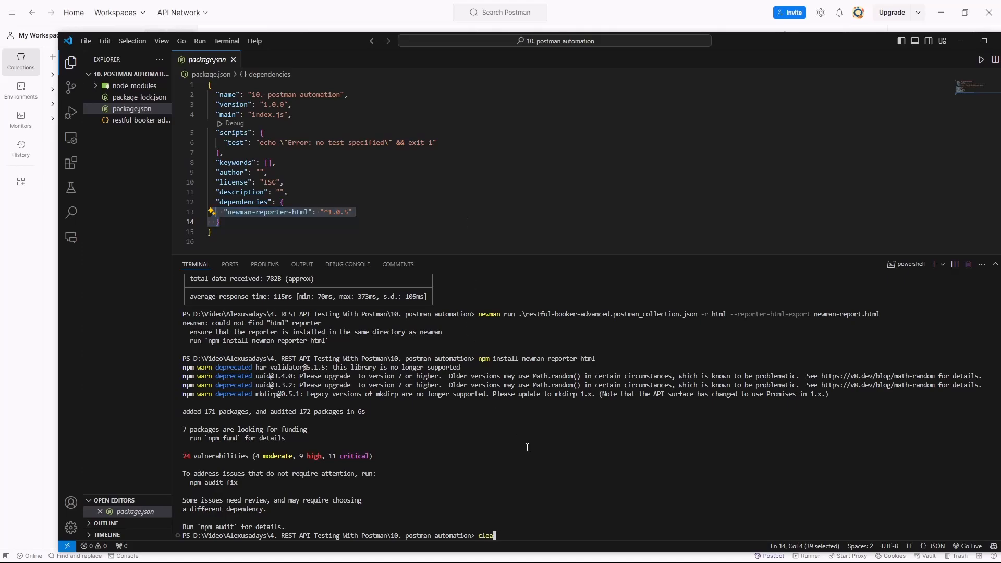
type("r")
key("Return")
key("Up")
key("Up")
key("Up")
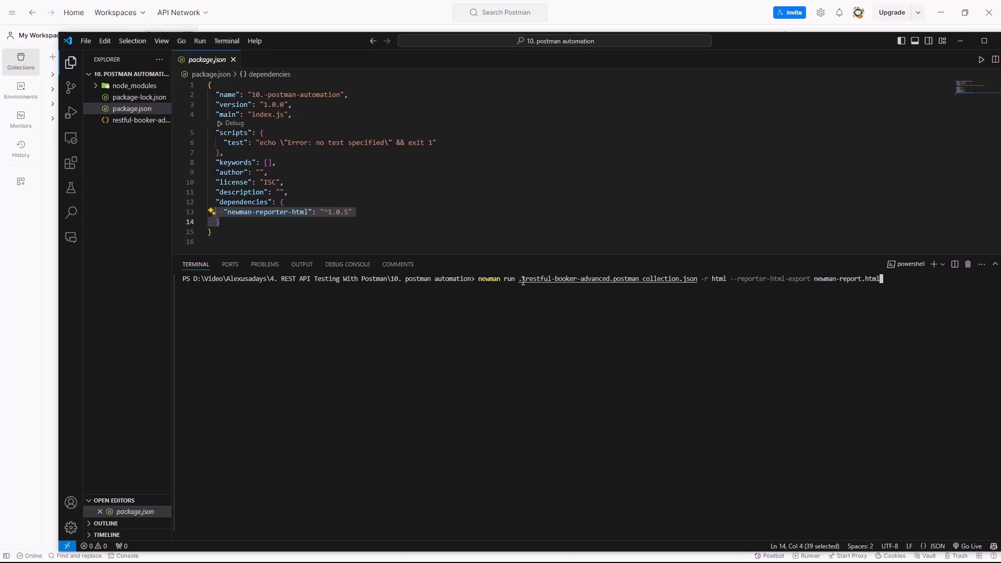
left_click_drag(516, 281, 725, 279)
left_click(723, 316)
left_click(747, 299)
key("Return")
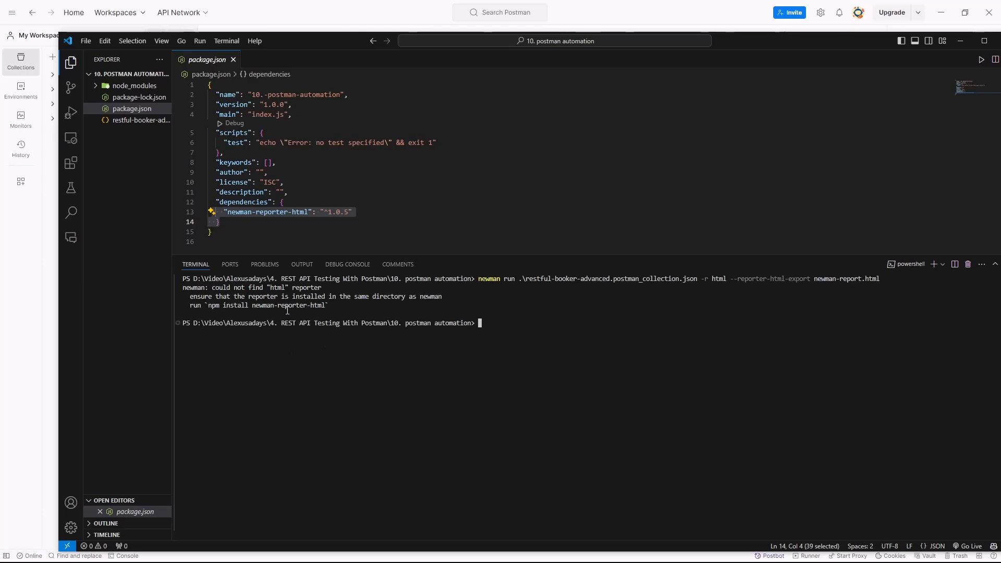
- Try to install Newman locally in the project with npm install newman and enlarge the terminal slightly
left_click_drag(496, 332, 501, 327)
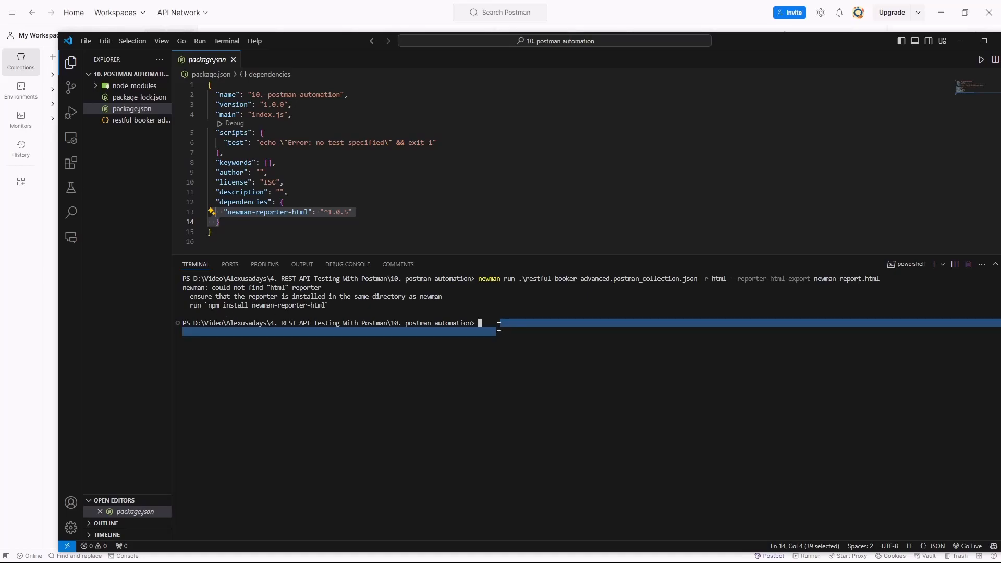
left_click(537, 342)
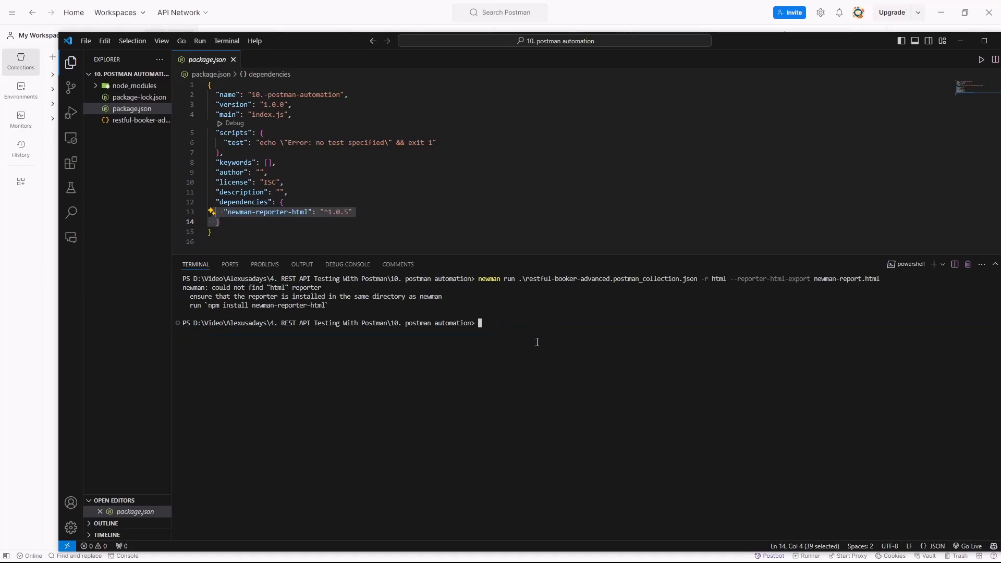
type("np,")
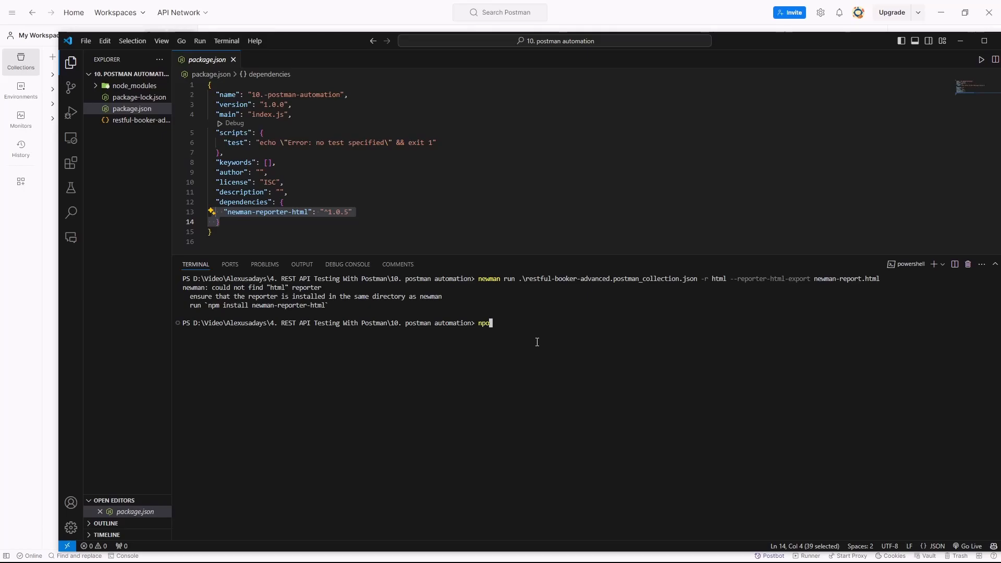
key("BackSpace")
type("m")
left_click_drag(335, 314, 213, 299)
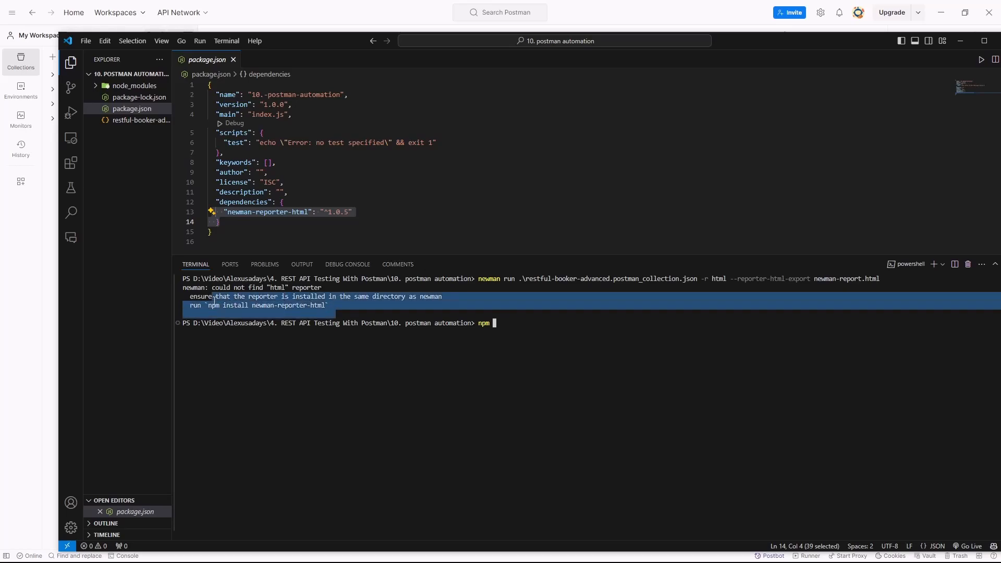
left_click(598, 330)
type("ins")
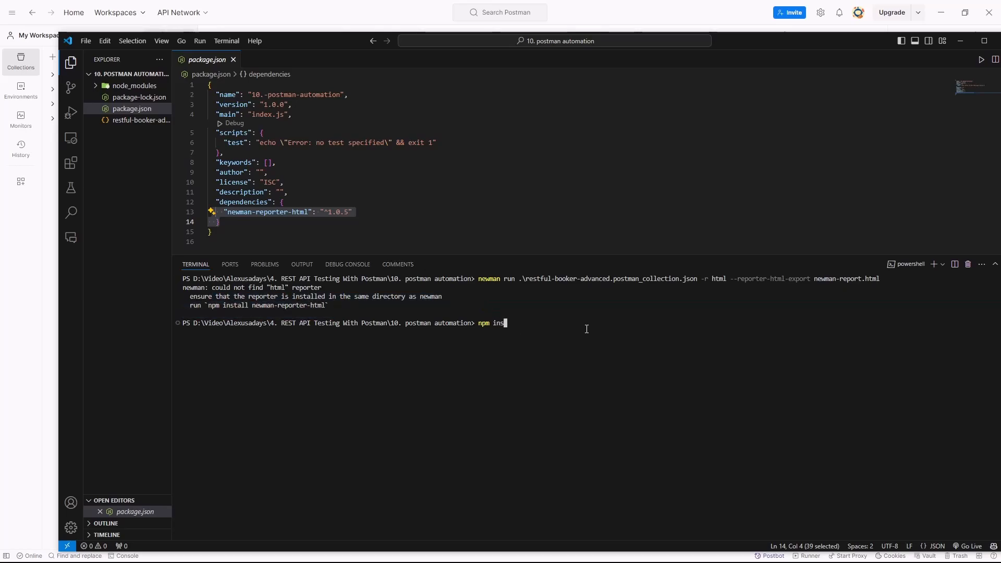
type("tall newman")
key("Return")
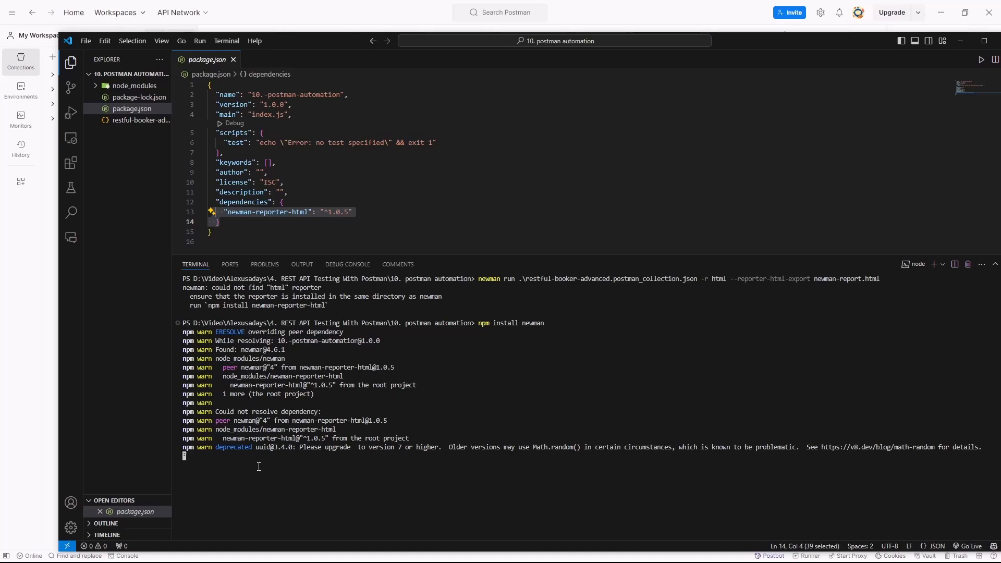
left_click_drag(399, 254, 393, 223)
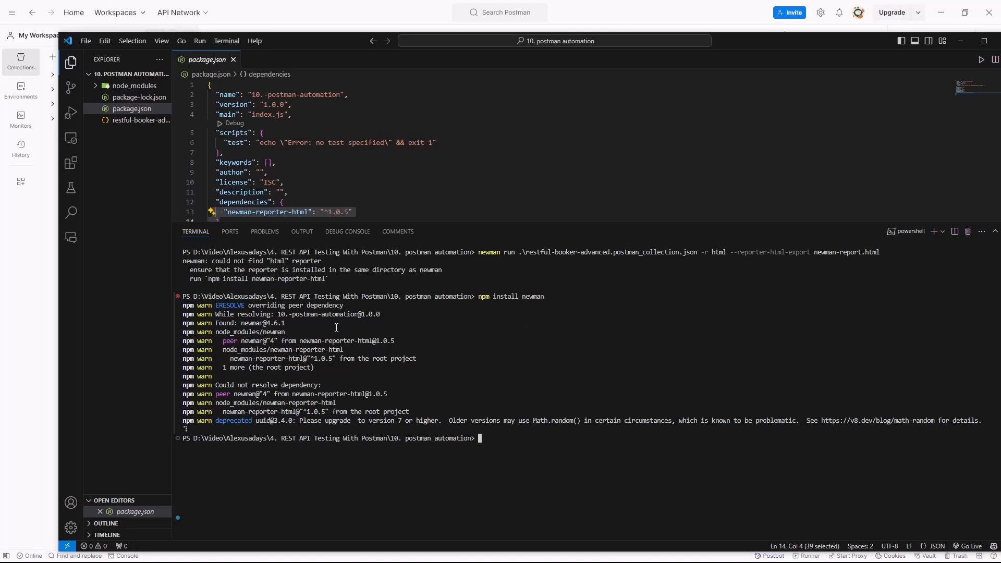
- Clear the terminal and remove the global Newman package with npm uninstall -g newman
key("ctrl+l")
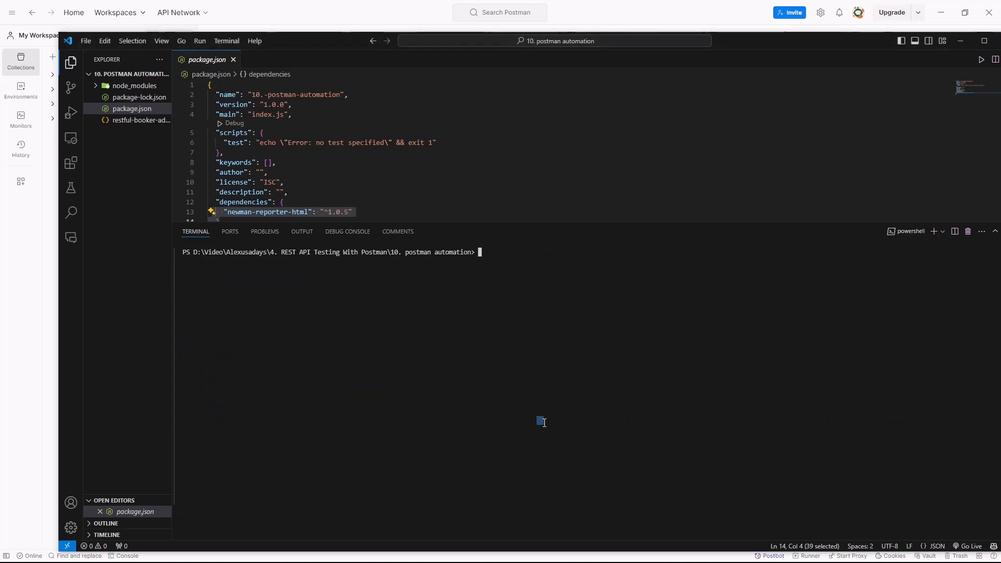
type("npm ")
type("un")
type("install ne")
type("w")
key("BackSpace")
key("BackSpace")
key("BackSpace")
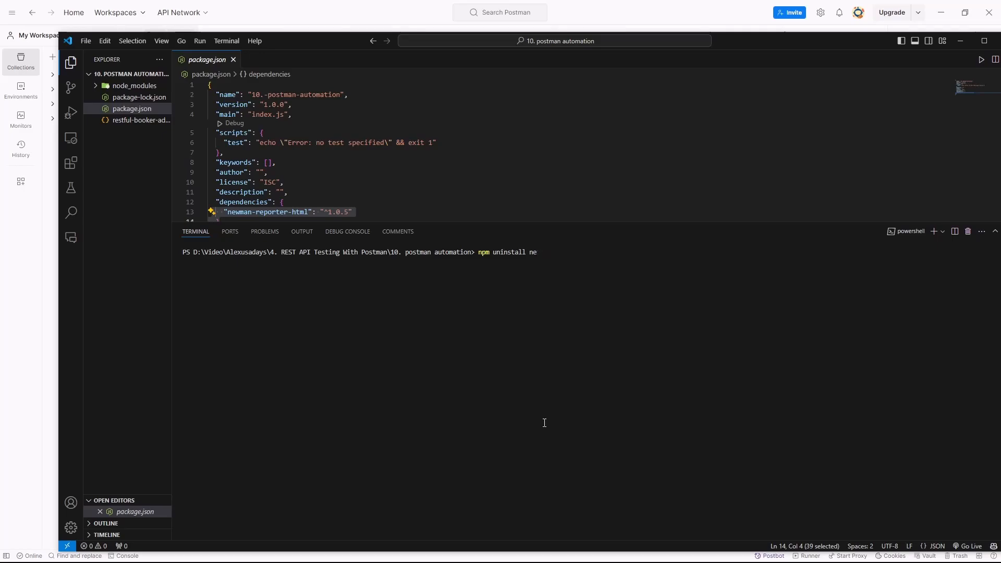
type("-g newman")
key("Return")
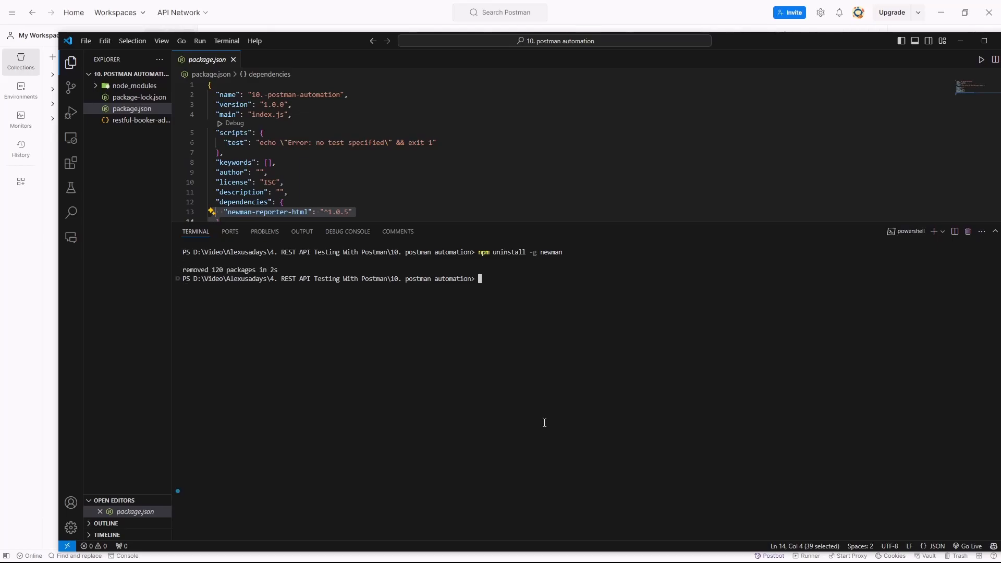
- Clear the terminal and install Newman in the project folder with npm install newman
type("clear")
key("Return")
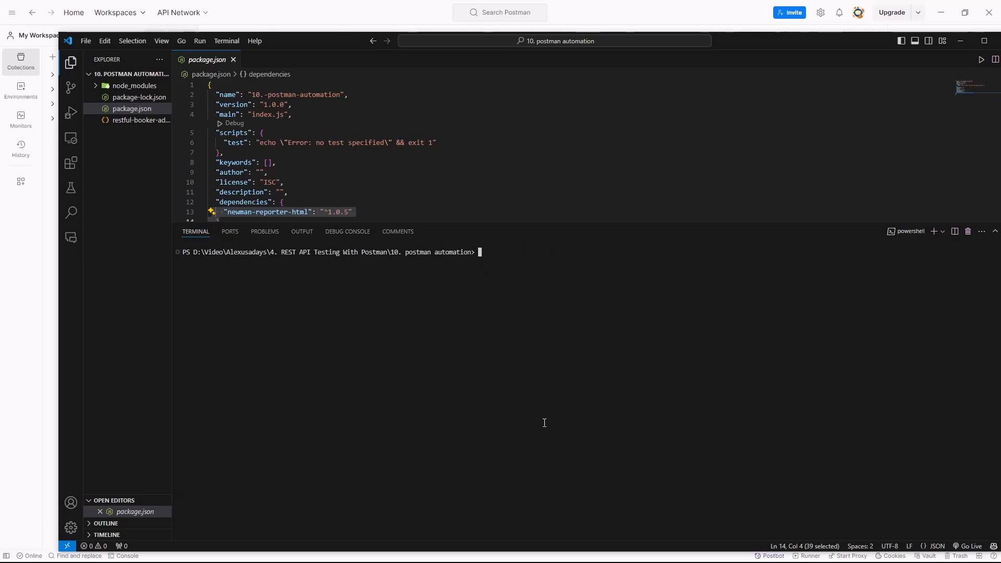
type("np,m")
key("BackSpace")
key("BackSpace")
key("BackSpace")
type("m install newma")
key("Return")
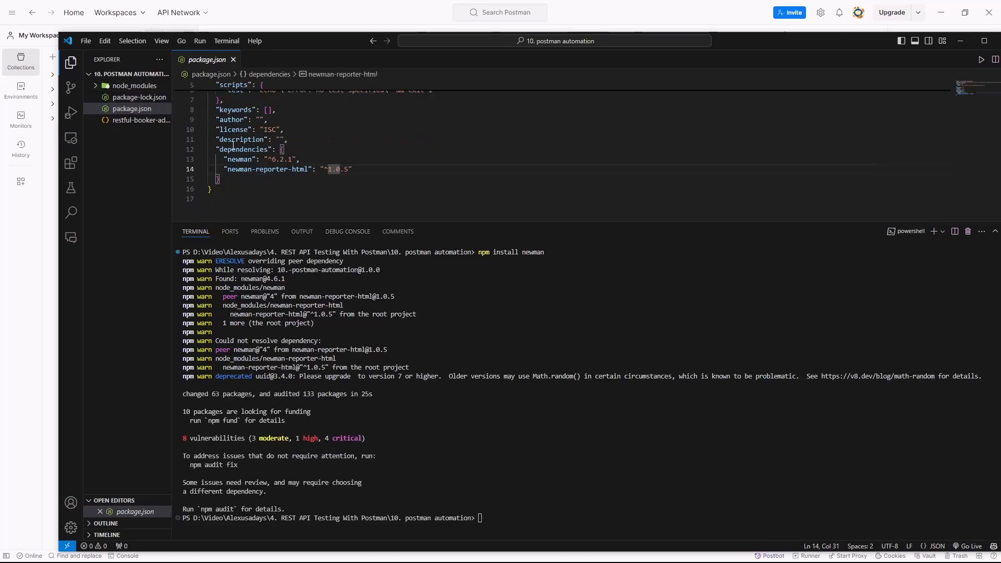
- Clear the terminal and try the recalled newman run command with the HTML report export using the local installation
left_click_drag(526, 456, 527, 462)
left_click(527, 462)
type("cls")
key("Return")
type("npm install newman")
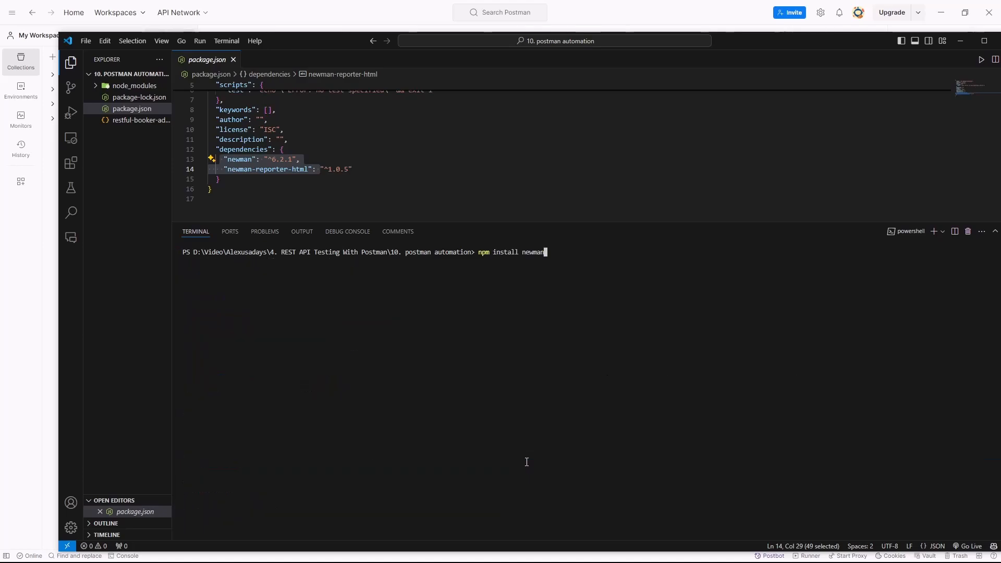
key("Up")
key("Up")
key("Up")
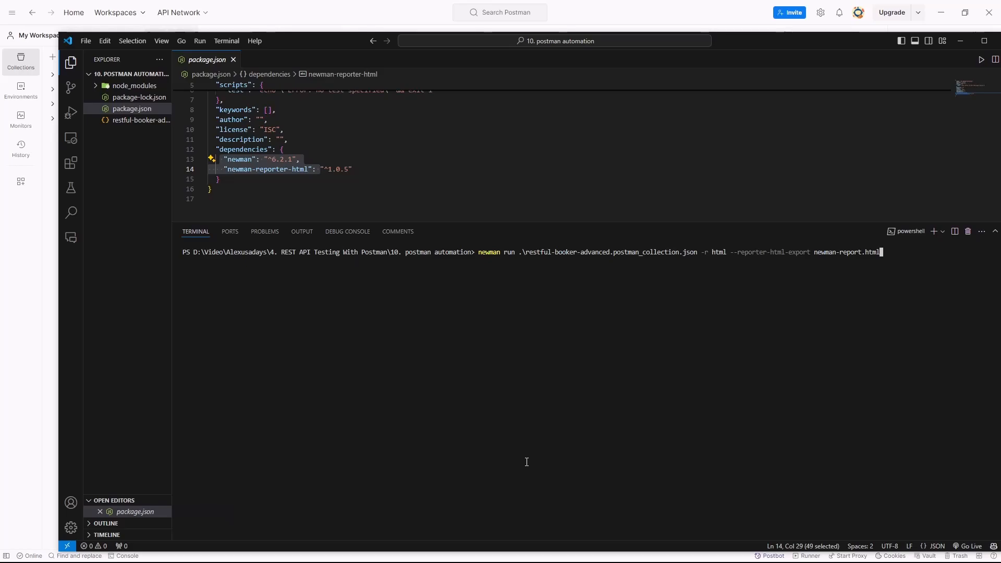
key("Return")
scroll(563, 517, "up", 5)
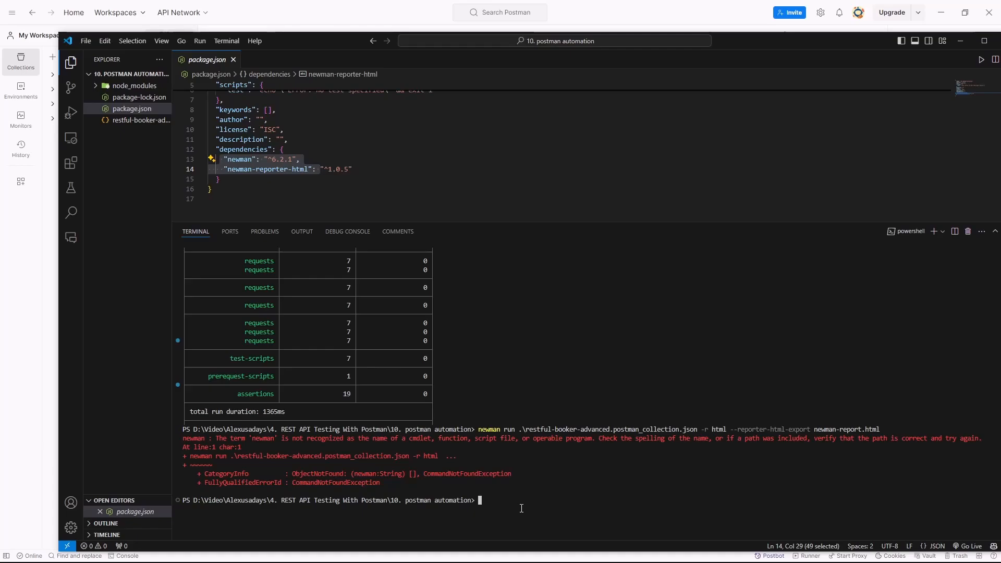
- Rerun the recalled newman run command for the restful-booker-advanced collection with npx in front, exporting the HTML report to newman-report.html
key("Up")
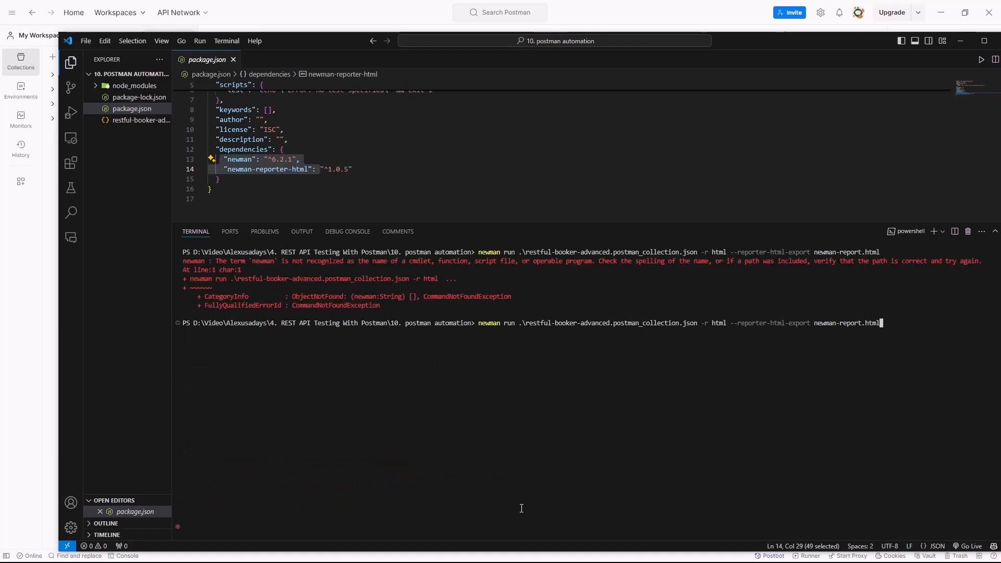
key("Left")
key("Left")
key("Left")
key("Left")
key("Left")
key("Left")
key("Left")
key("Left")
key("Left")
key("Left")
key("Left")
key("Left")
key("Left")
key("Left")
key("Left")
key("Left")
key("Left")
key("Left")
key("Left")
key("Left")
key("Left")
key("Left")
key("Left")
key("Left")
key("Left")
key("Left")
key("Left")
key("Left")
key("Left")
key("Left")
key("Left")
key("Left")
key("Left")
key("Left")
key("Left")
key("Left")
key("Left")
key("Left")
key("Left")
key("Left")
key("Left")
key("Left")
key("Left")
key("Left")
key("Left")
key("Left")
key("Left")
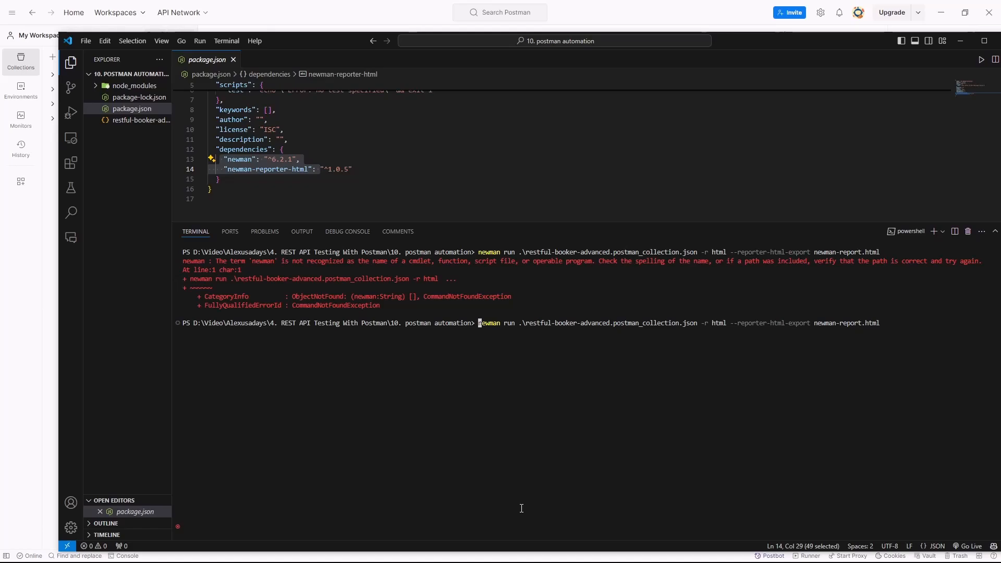
type("npx")
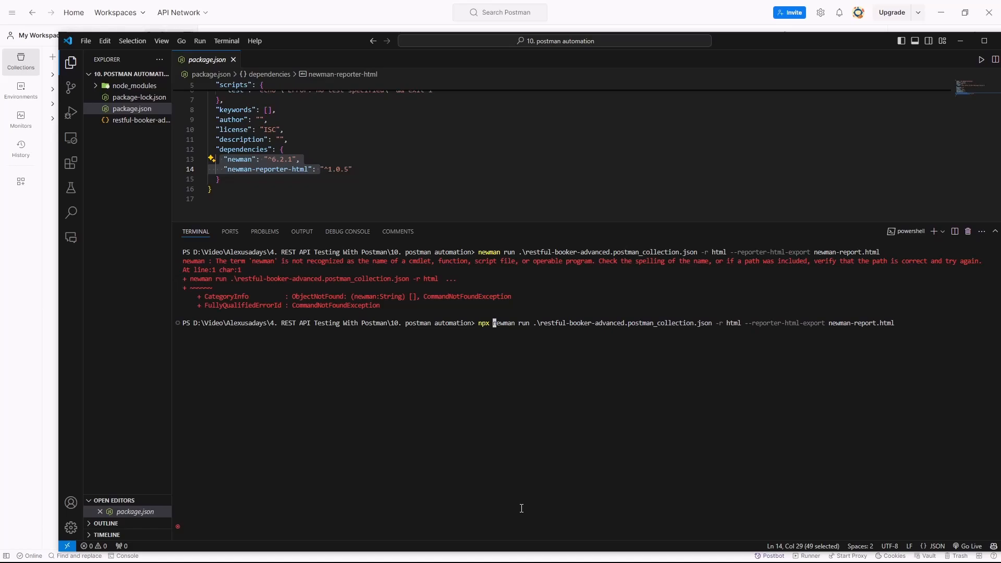
key("Return")
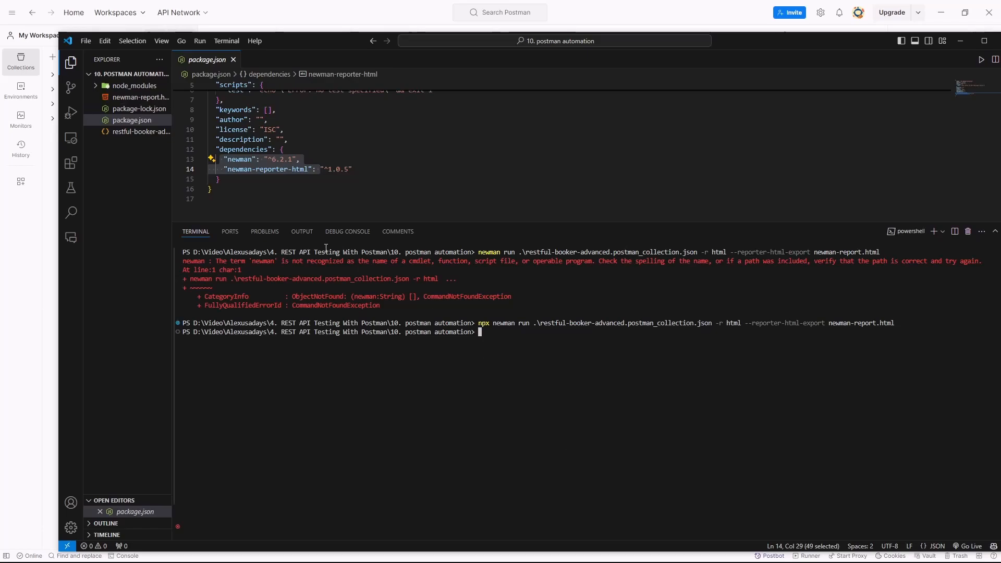
- Widen the file explorer to show full file names and open newman-report.html with Live Server
left_click_drag(172, 144, 296, 144)
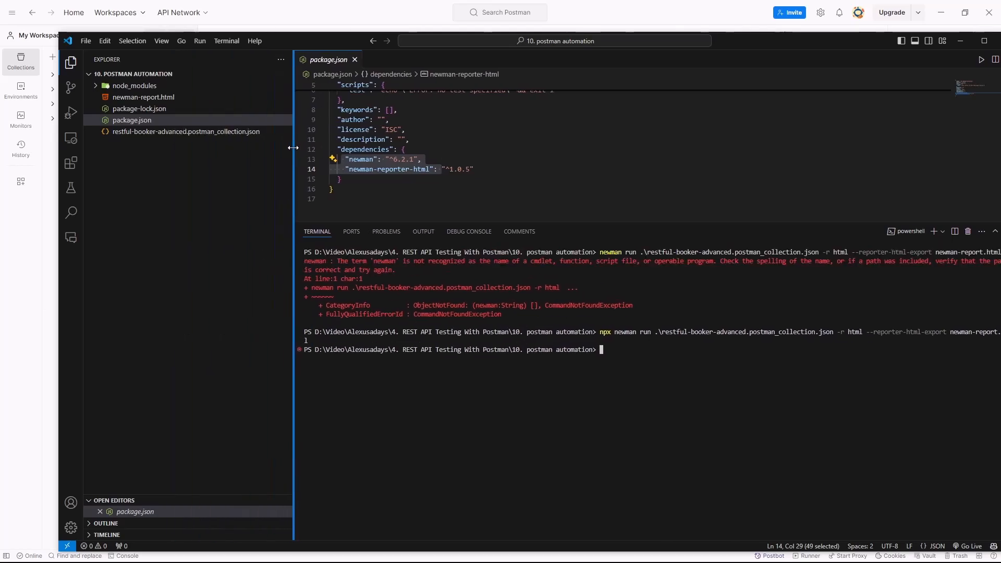
left_click(159, 99)
right_click(158, 99)
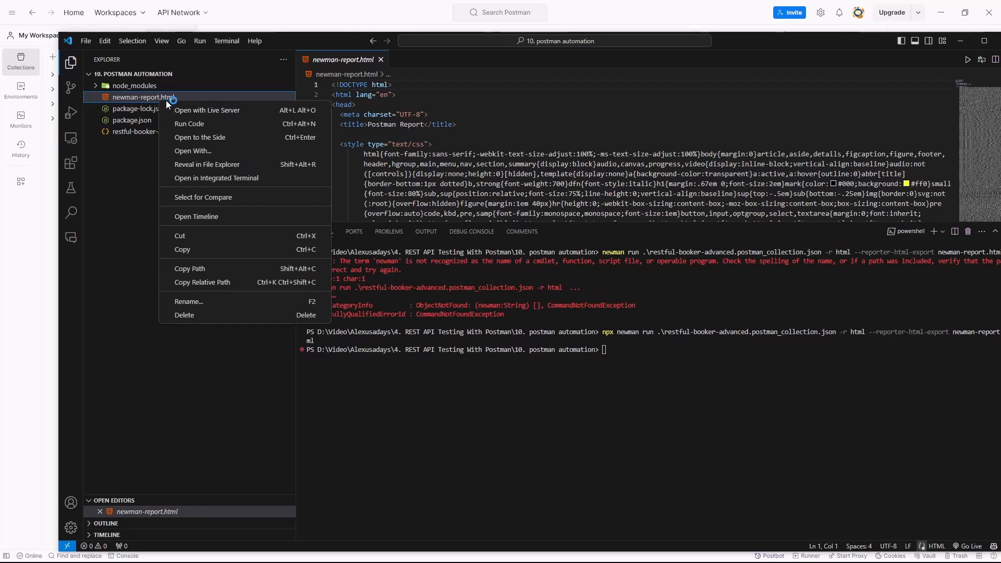
left_click(231, 112)
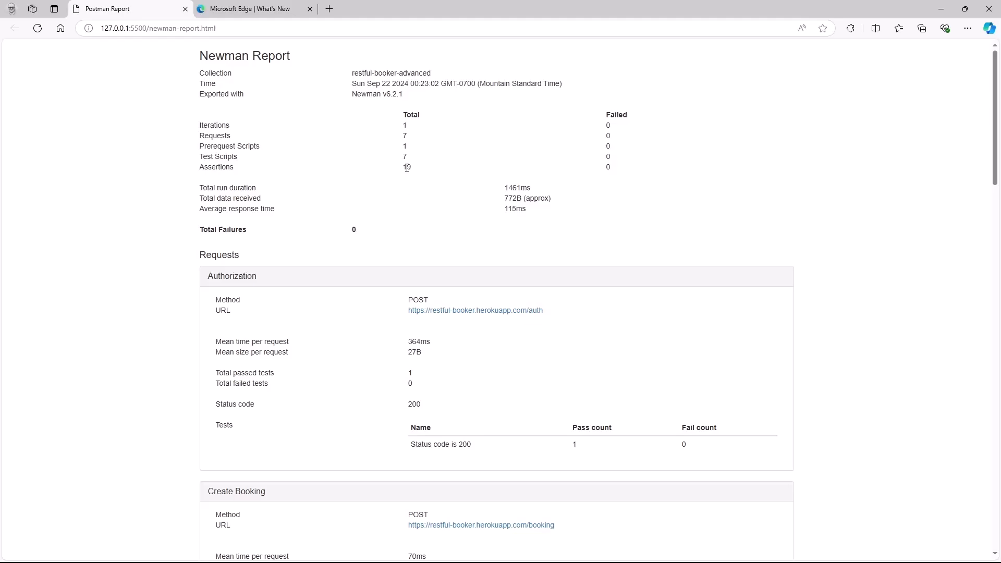
- Examine the Newman report's summary totals for iterations, requests, scripts and assertions
scroll(399, 272, "down", 1)
left_click_drag(401, 116, 433, 126)
scroll(443, 152, "up", 1)
left_click(388, 191)
left_click_drag(400, 136, 406, 158)
left_click(410, 181)
left_click(384, 180)
- Review the per-request results in the report from Authorization through Verify Booking Deleted and return to the summary
scroll(351, 264, "down", 2)
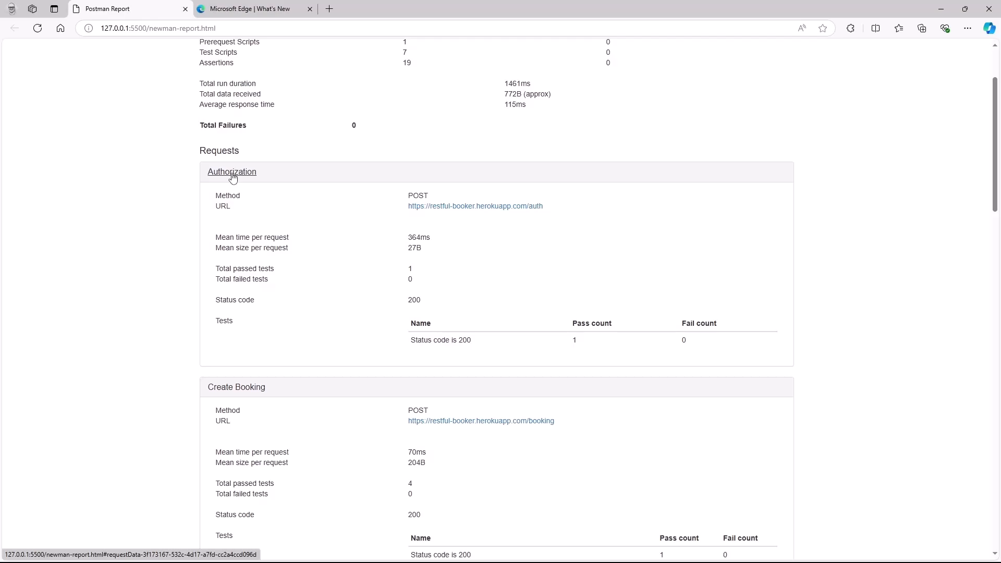
scroll(252, 266, "down", 2)
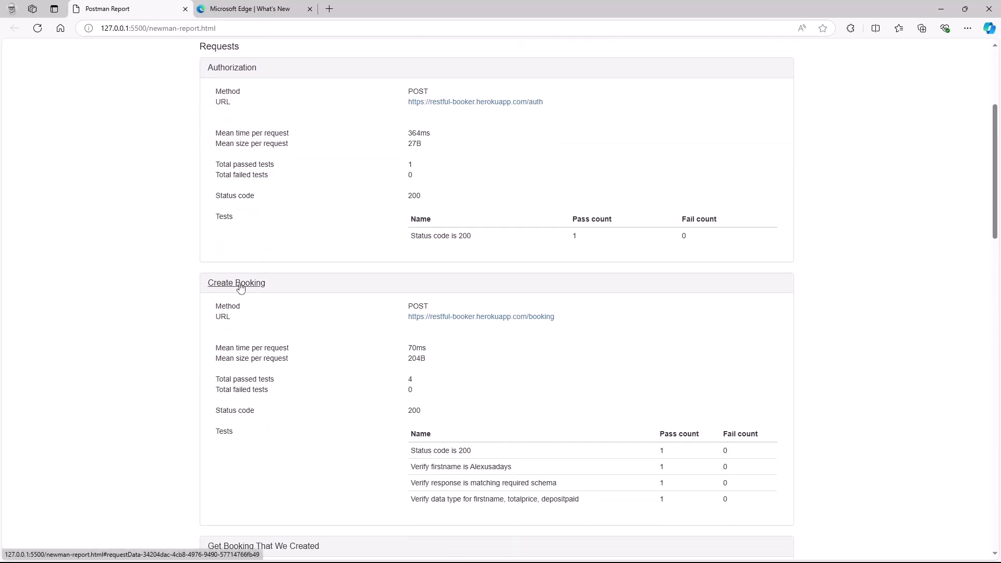
scroll(400, 277, "down", 4)
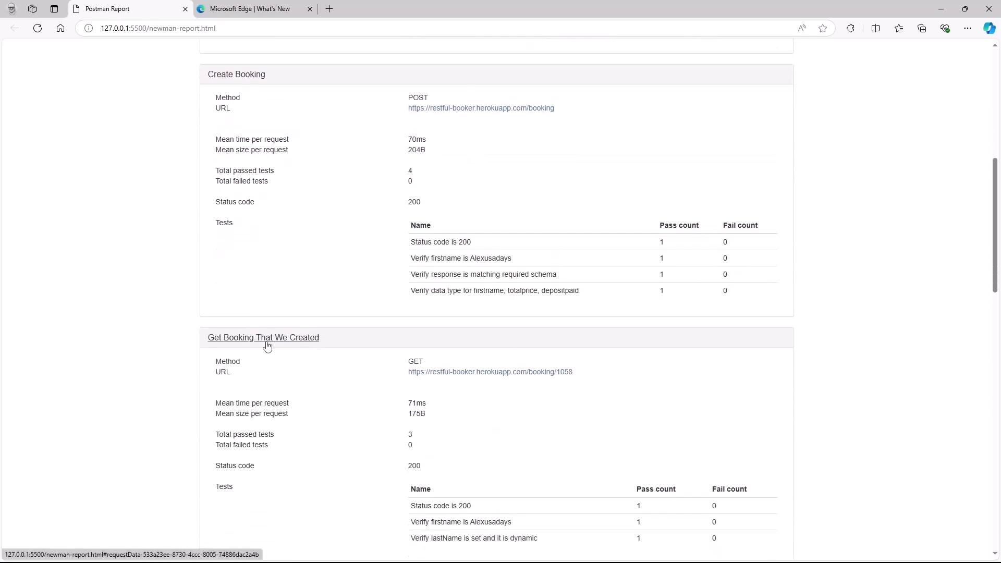
scroll(267, 347, "down", 4)
scroll(258, 383, "down", 1)
scroll(258, 382, "down", 7)
scroll(271, 360, "down", 7)
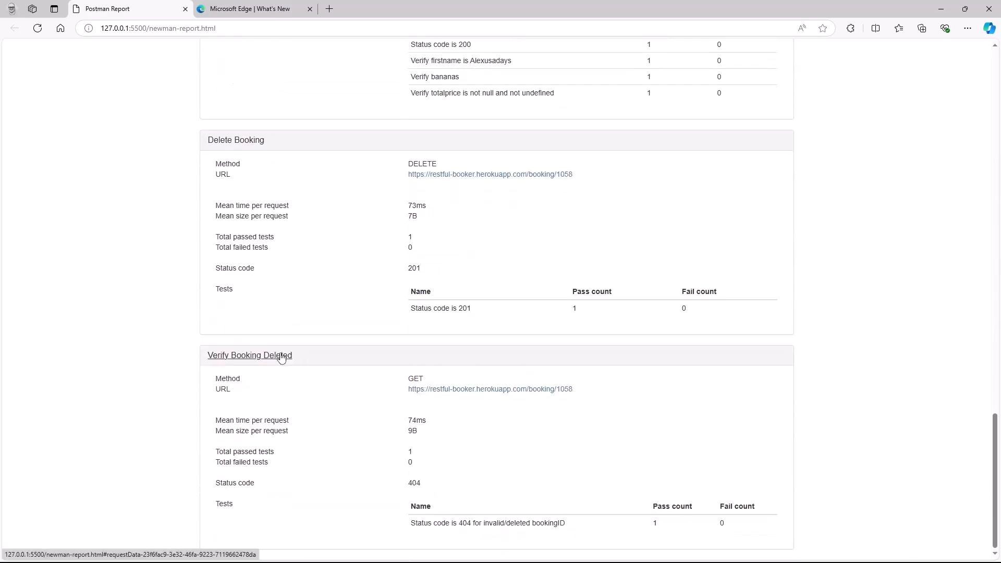
scroll(320, 425, "up", 20)
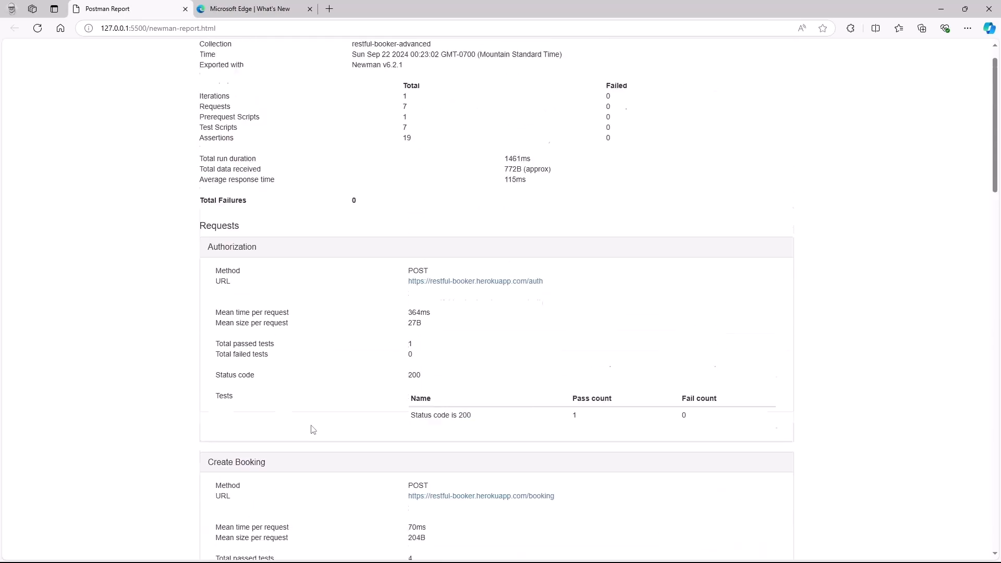
scroll(313, 430, "up", 2)
- Close the Microsoft Edge What's New page so that only the Postman Report remains open
left_click(255, 9)
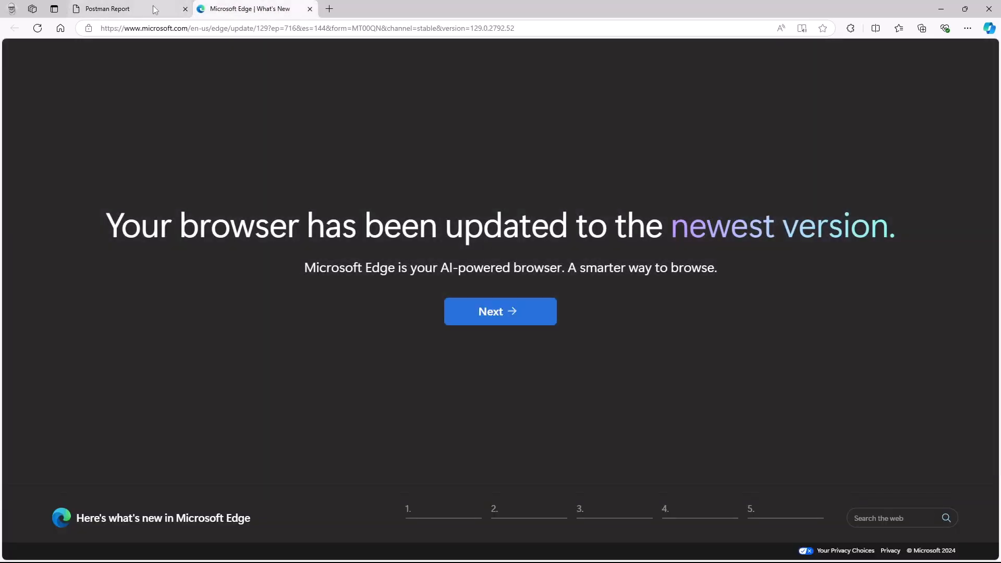
left_click(310, 8)
left_click_drag(261, 55, 253, 55)
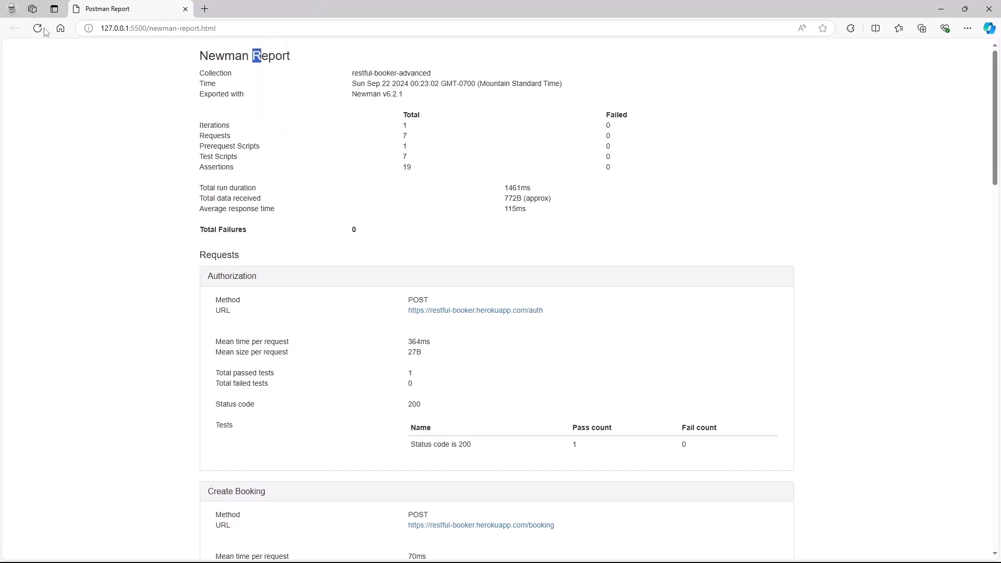
- Switch back to Visual Studio Code and clear the terminal with cls
key("alt+Tab")
type("cls")
key("Return")
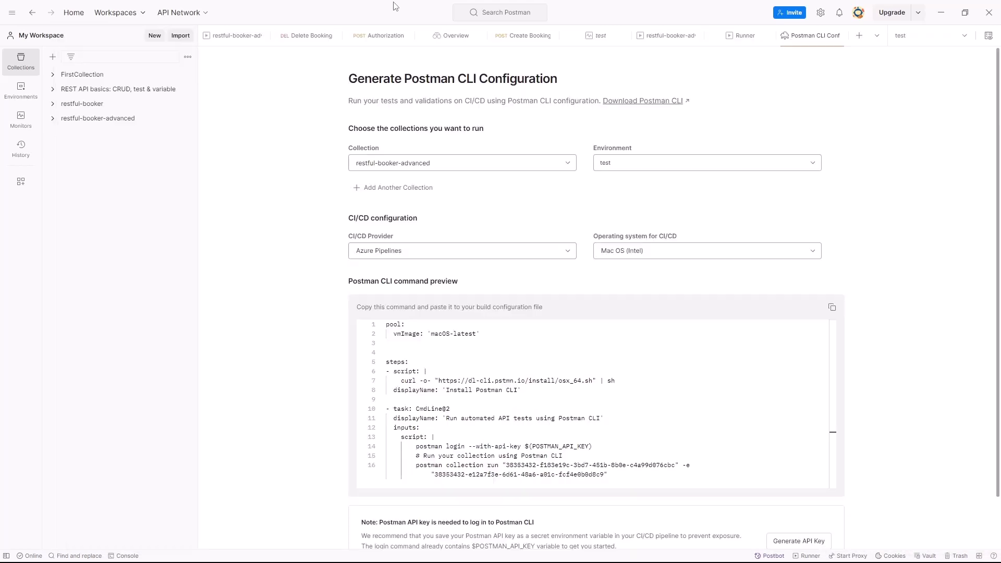
- Switch to Postman to view the generated Postman CLI configuration, and return to Visual Studio Code
left_click(44, 81)
key("alt+Tab")
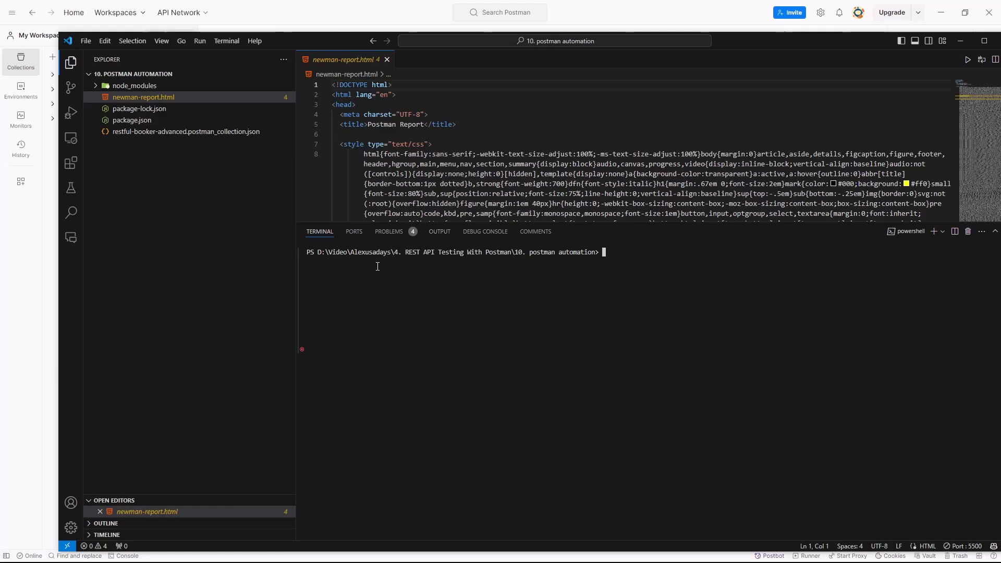